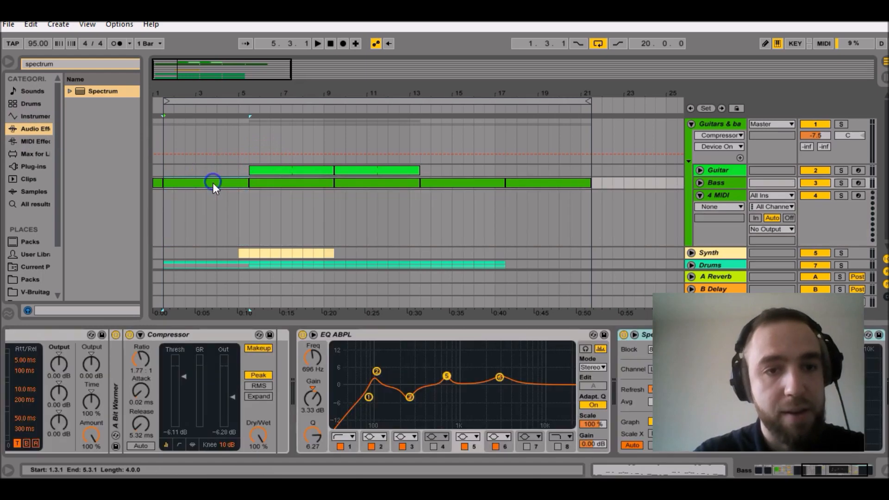
Paste a copy of the Bass clip at 1.3.1 on the 4 MIDI track and duplicate it four times, up to 21.3.1.
{"action": "left_click", "coordinate": [179, 202]}
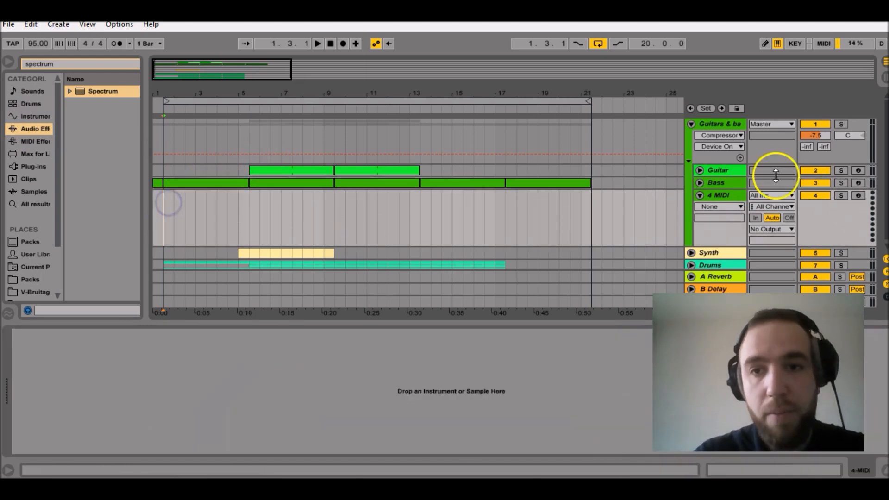
{"action": "key", "text": "ctrl+shift+m"}
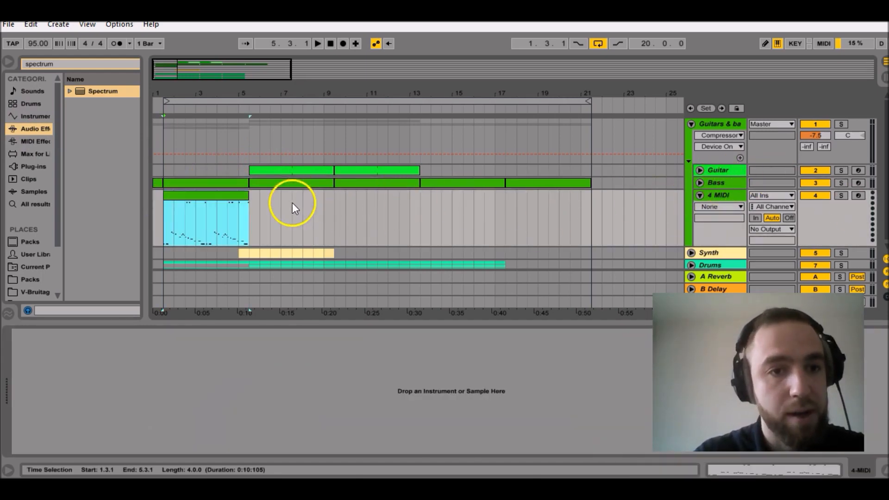
{"action": "key", "text": "ctrl+d"}
{"action": "key", "text": "ctrl+d"}
{"action": "key", "text": "ctrl+d"}
{"action": "key", "text": "ctrl+d"}
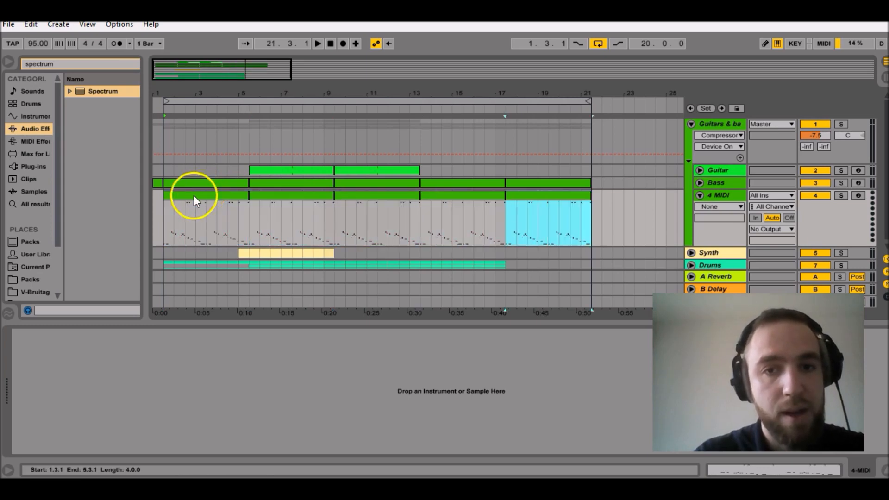
Add a Spectrum analyser to the 4 MIDI track and load the ABPL2 plug-in as its instrument.
{"action": "left_click_drag", "start_coordinate": [96, 88], "coordinate": [113, 370]}
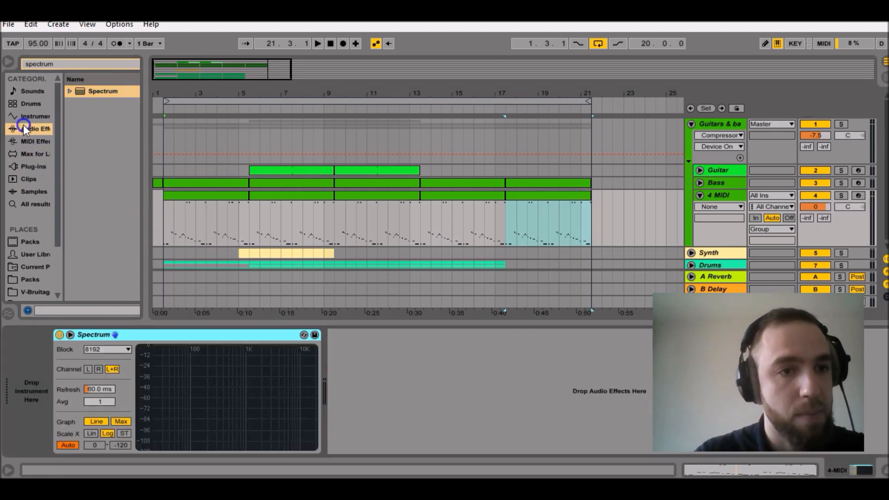
{"action": "left_click", "coordinate": [34, 166]}
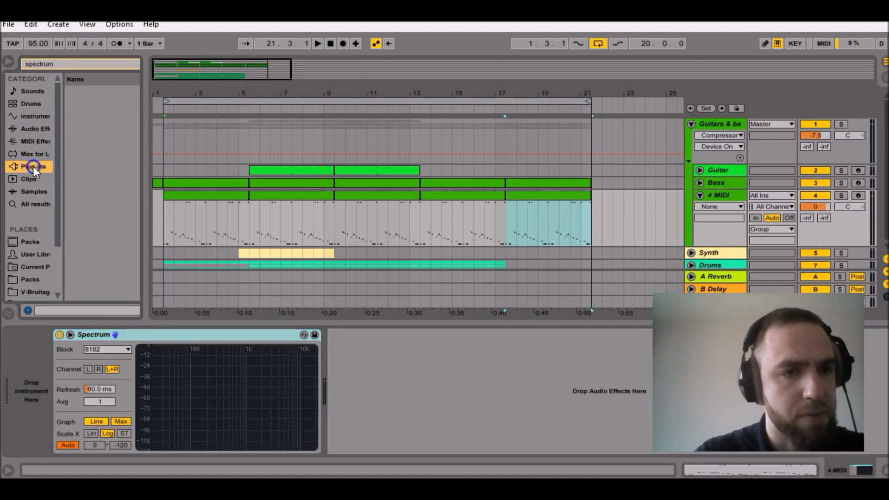
{"action": "left_click", "coordinate": [57, 64]}
{"action": "type", "text": "abpl"}
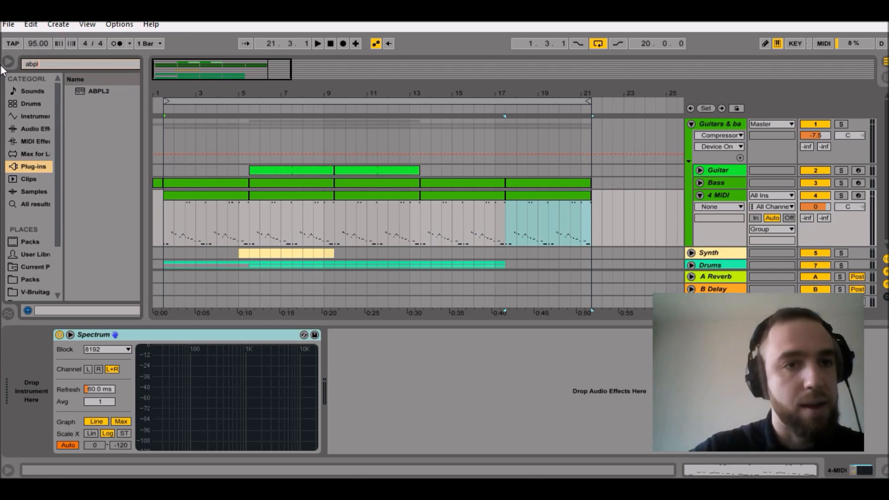
{"action": "left_click_drag", "start_coordinate": [95, 91], "coordinate": [29, 397]}
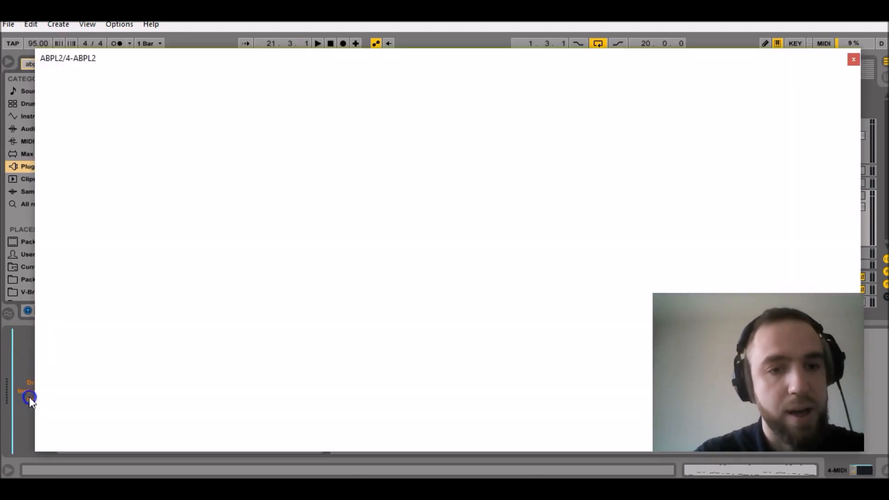
{"action": "left_click", "coordinate": [854, 59]}
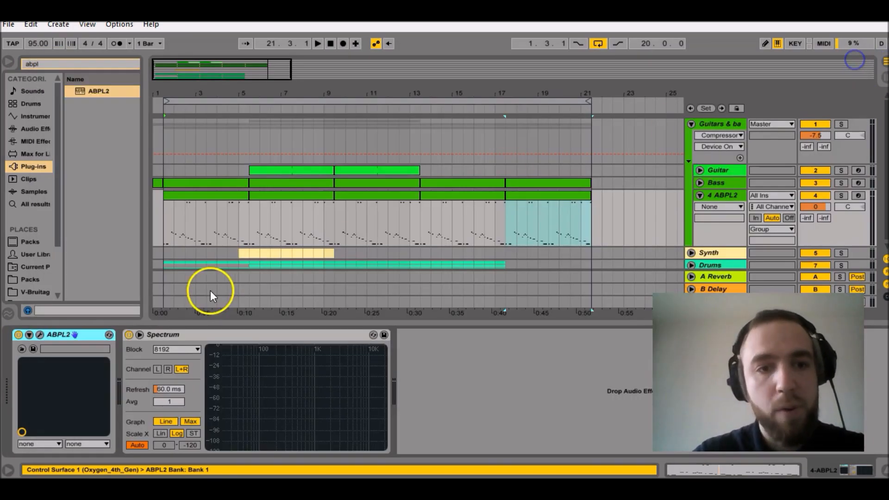
Enlarge the Spectrum display and play the new bass track to examine its frequency content from the lows to the highs.
{"action": "left_click", "coordinate": [140, 335]}
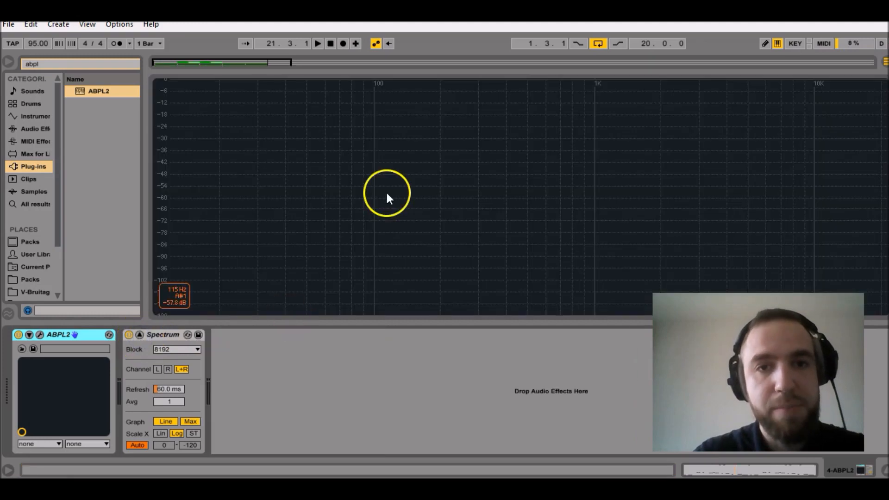
{"action": "key", "text": "space"}
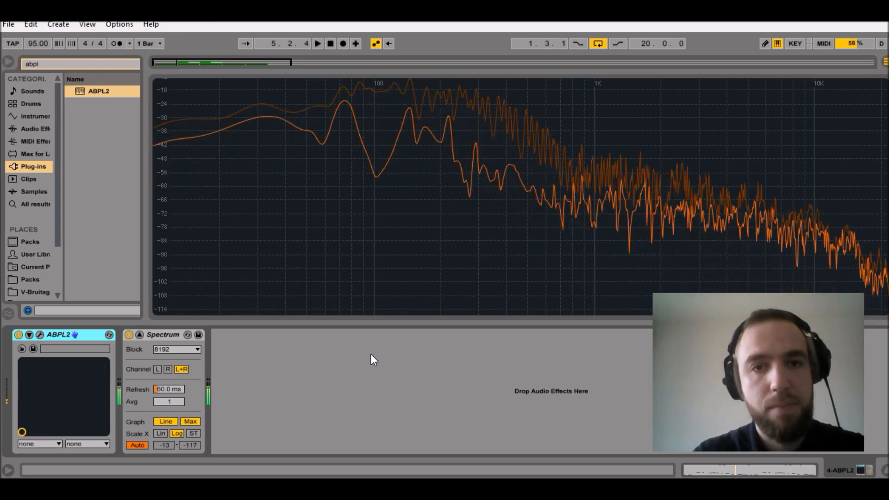
{"action": "key", "text": "space"}
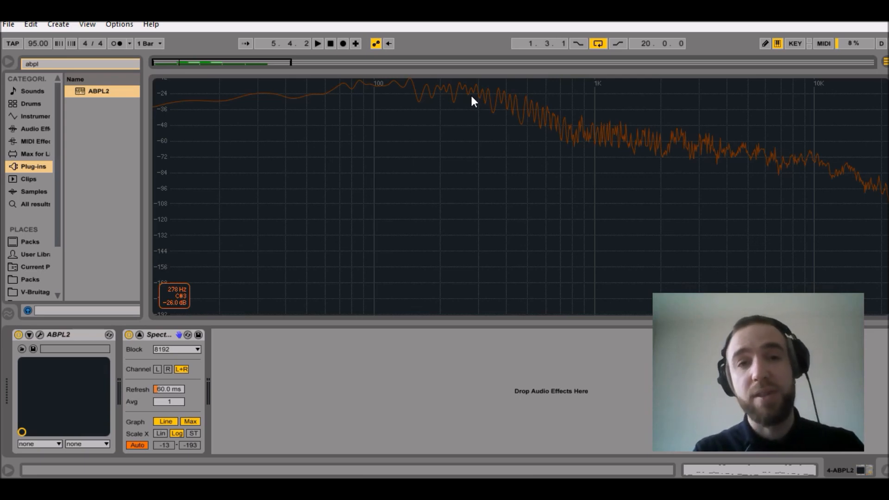
{"action": "left_click", "coordinate": [459, 77]}
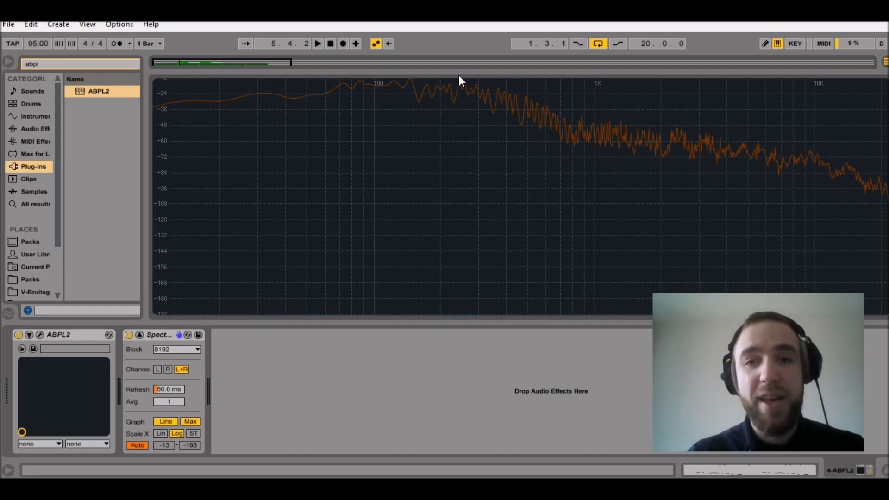
{"action": "left_click_drag", "start_coordinate": [461, 81], "coordinate": [744, 188]}
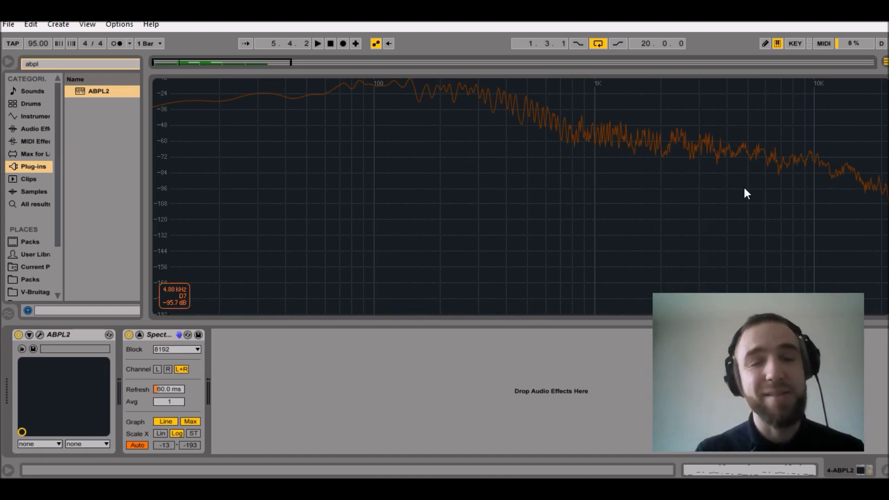
{"action": "left_click_drag", "start_coordinate": [871, 147], "coordinate": [800, 172]}
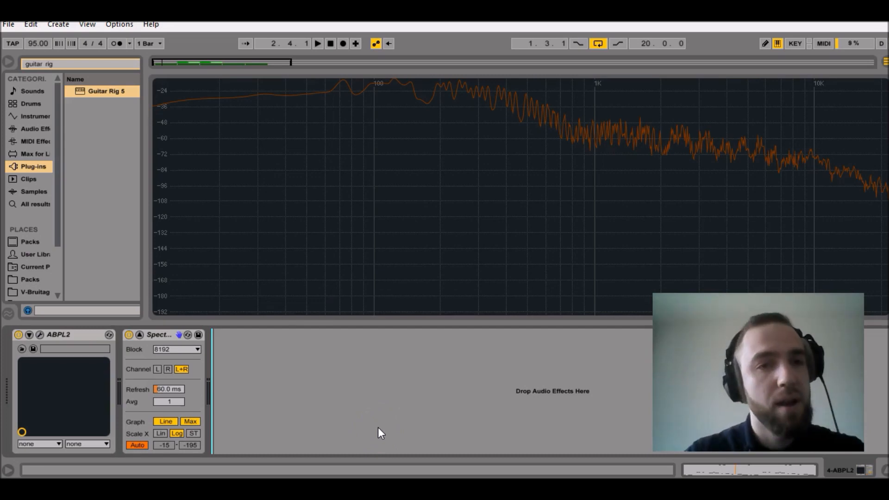
Add Guitar Rig 5 after Spectrum and load the Clean Bass preset from the Bass Pro category of Bass Amps.
{"action": "left_click_drag", "start_coordinate": [110, 89], "coordinate": [234, 366]}
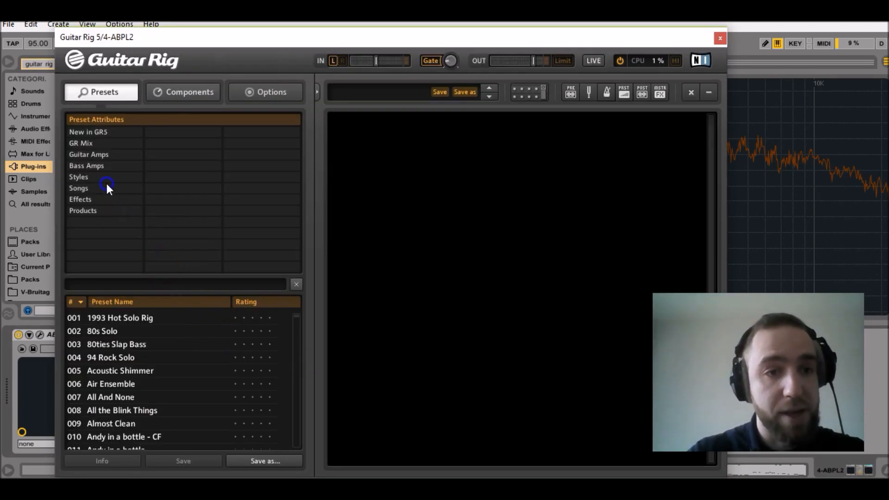
{"action": "left_click", "coordinate": [93, 165]}
{"action": "left_click", "coordinate": [177, 131]}
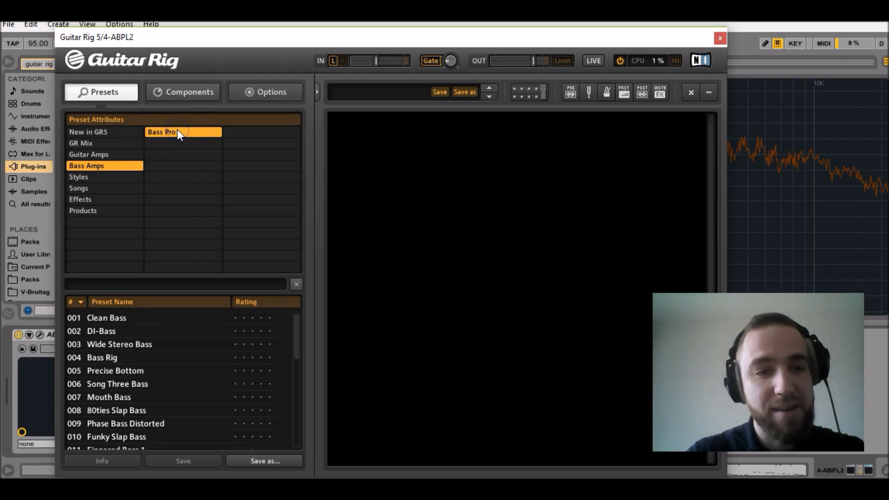
{"action": "left_click", "coordinate": [113, 316]}
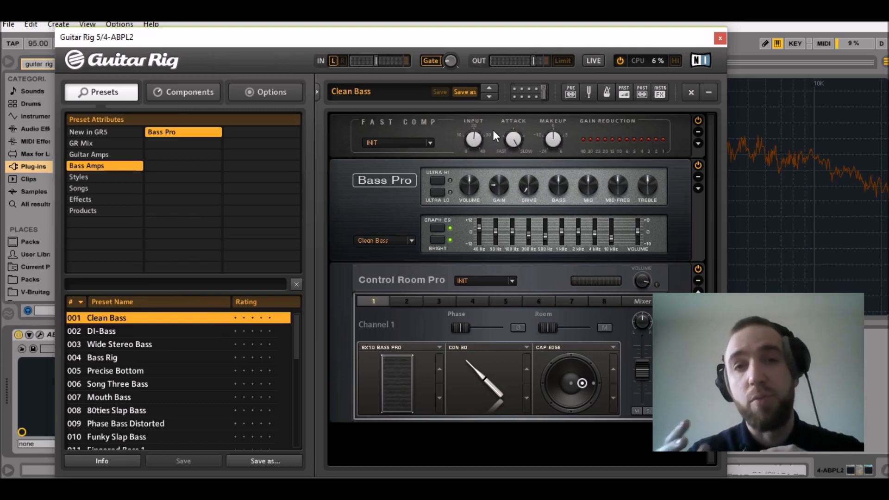
Set the Control Room Pro channel 1 microphone to CON 47 and close the Guitar Rig 5 window.
{"action": "left_click", "coordinate": [522, 133]}
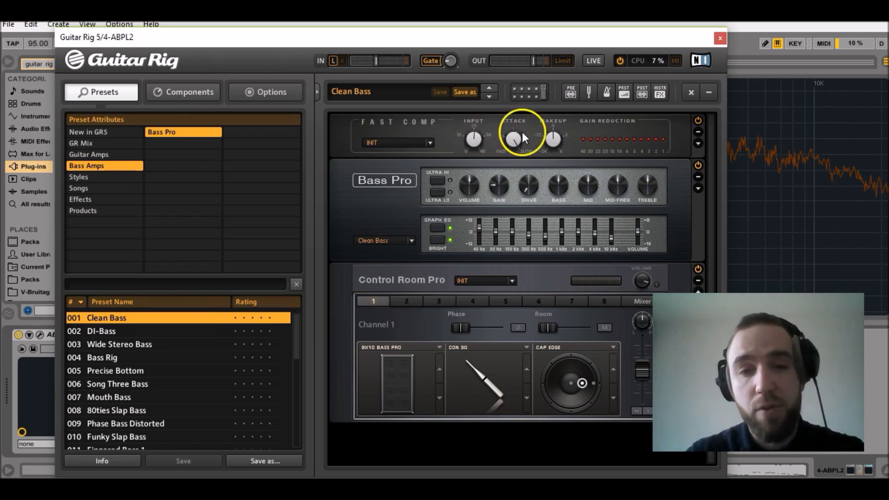
{"action": "left_click", "coordinate": [525, 398]}
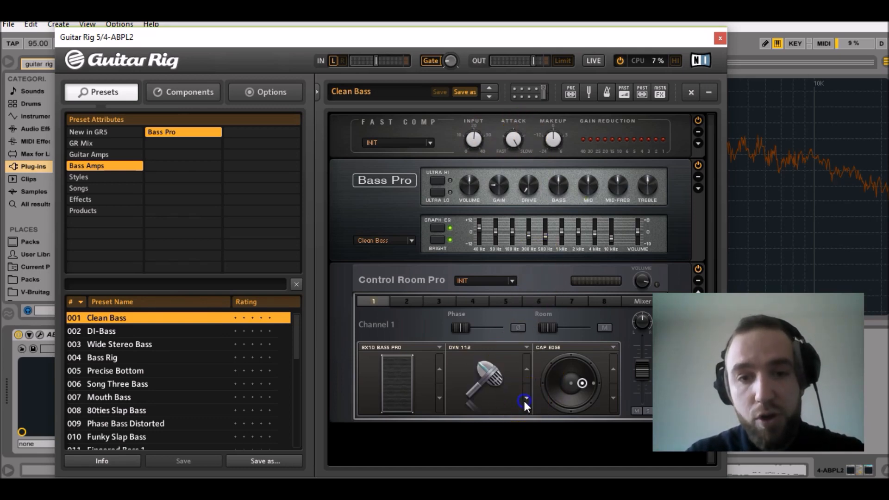
{"action": "left_click", "coordinate": [526, 399]}
{"action": "left_click", "coordinate": [530, 369]}
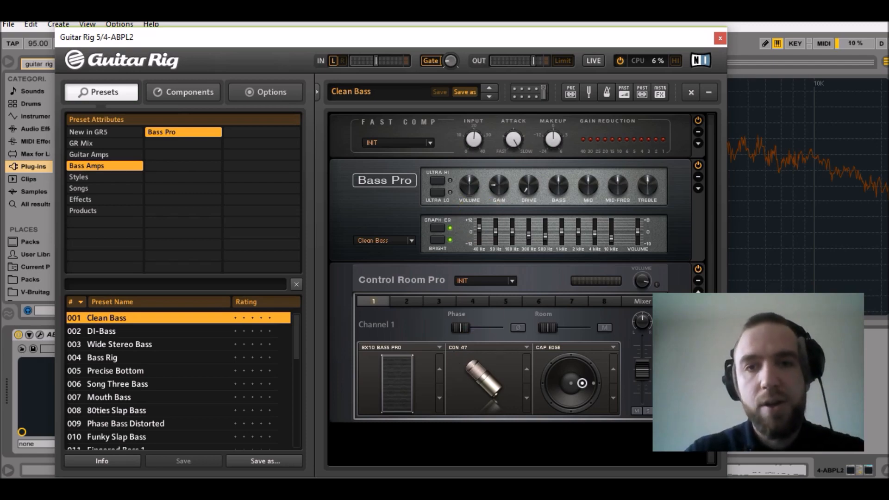
{"action": "left_click", "coordinate": [721, 39]}
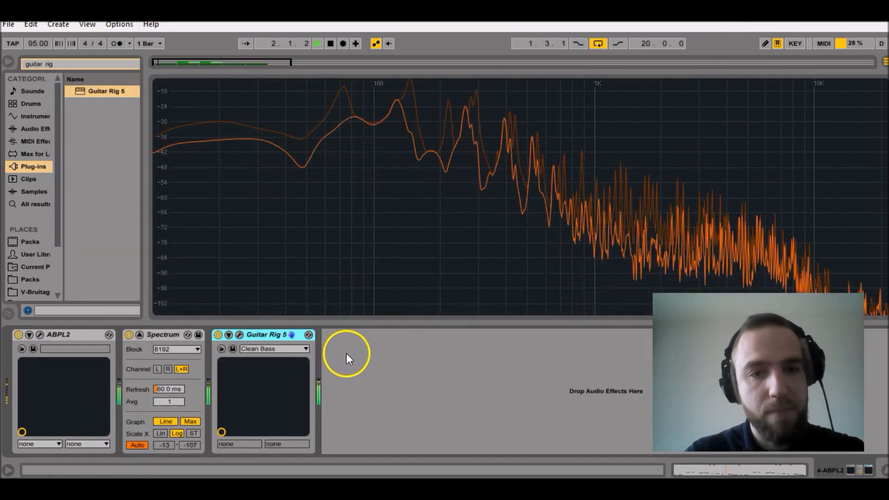
Bypass and re-enable Guitar Rig 5 during playback to compare the bass with and without the amp, ending with playback stopped.
{"action": "left_click", "coordinate": [218, 335]}
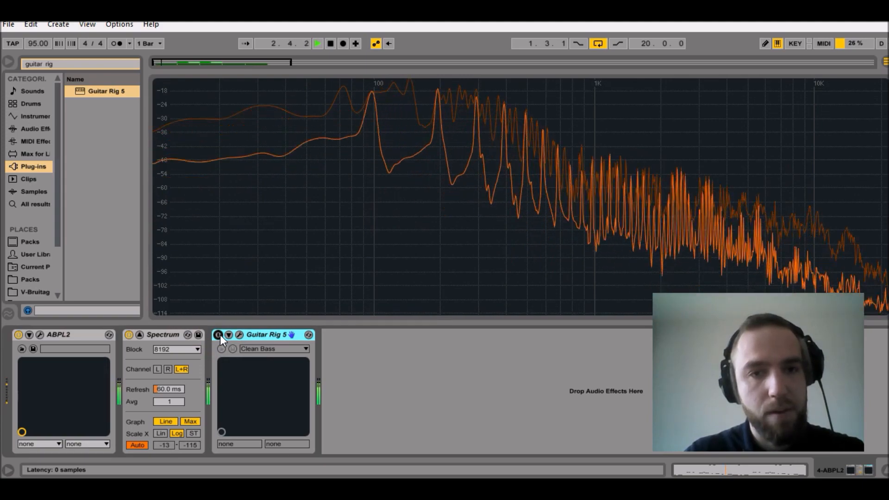
{"action": "left_click", "coordinate": [218, 334]}
{"action": "key", "text": "space"}
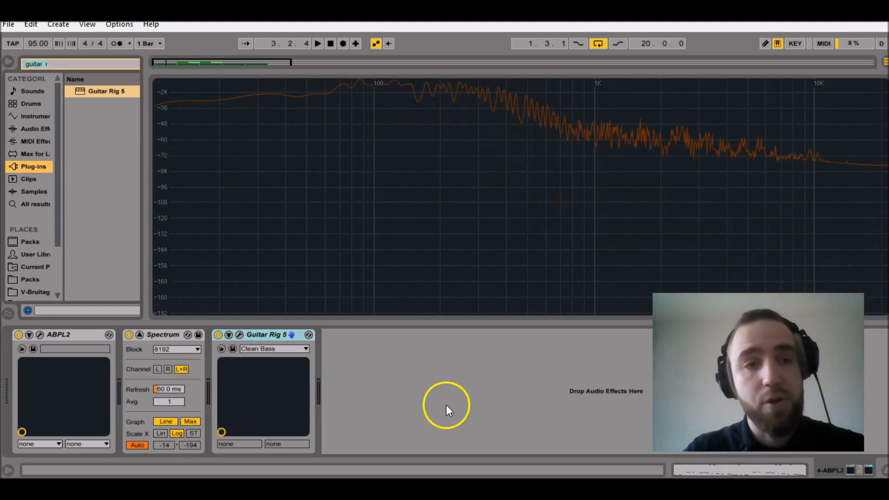
Add an empty Audio Effect Rack after Guitar Rig 5 and show its chain list.
{"action": "left_click", "coordinate": [28, 129]}
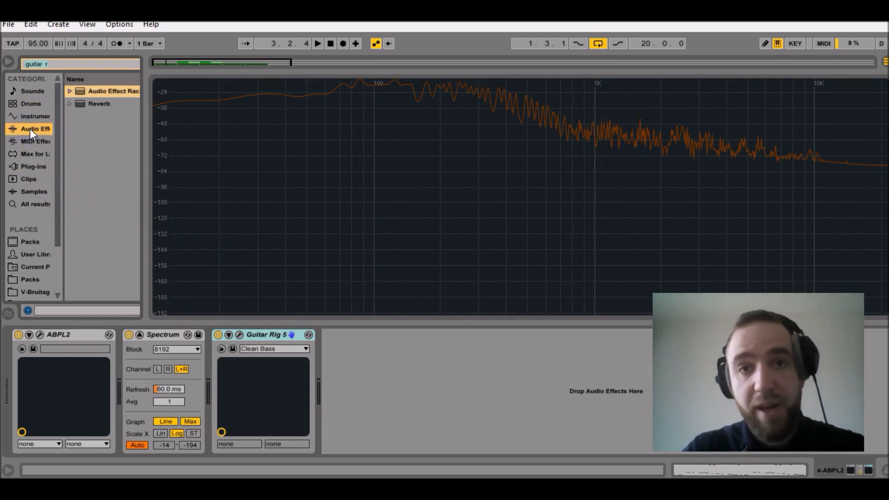
{"action": "left_click_drag", "start_coordinate": [112, 90], "coordinate": [432, 366]}
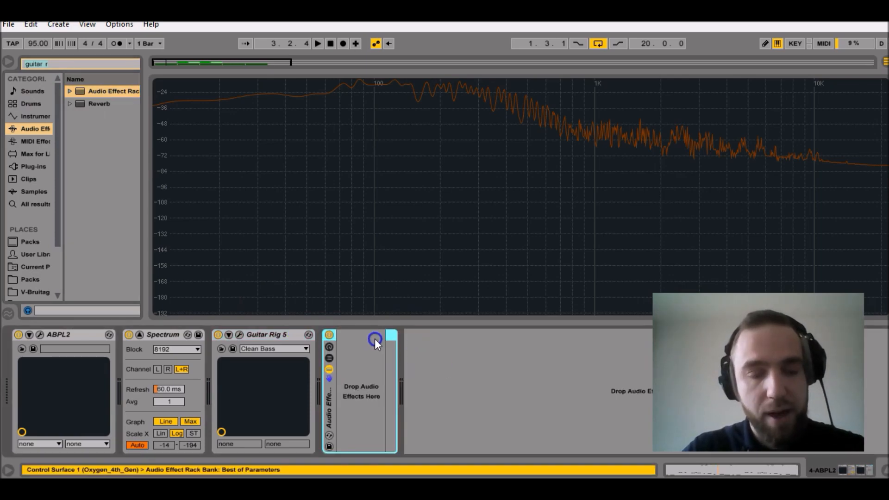
{"action": "left_click", "coordinate": [328, 358]}
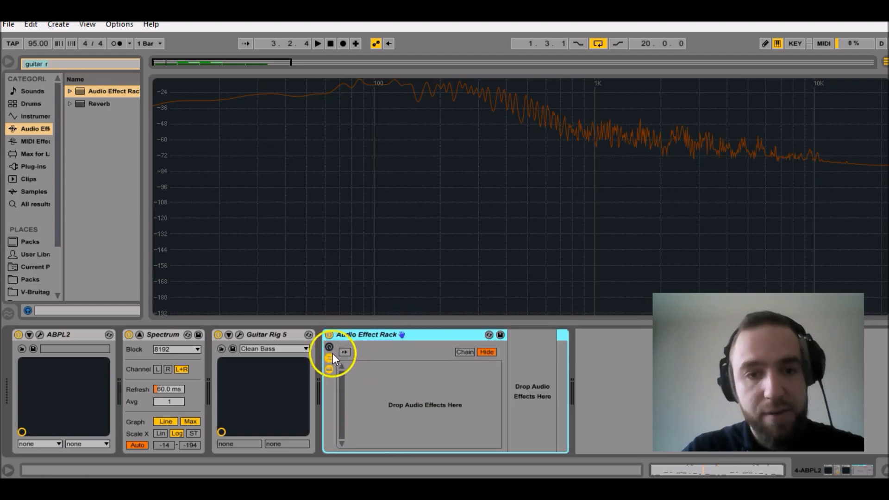
Create a chain in the Audio Effect Rack and duplicate it three times to get four parallel chains.
{"action": "right_click", "coordinate": [422, 400]}
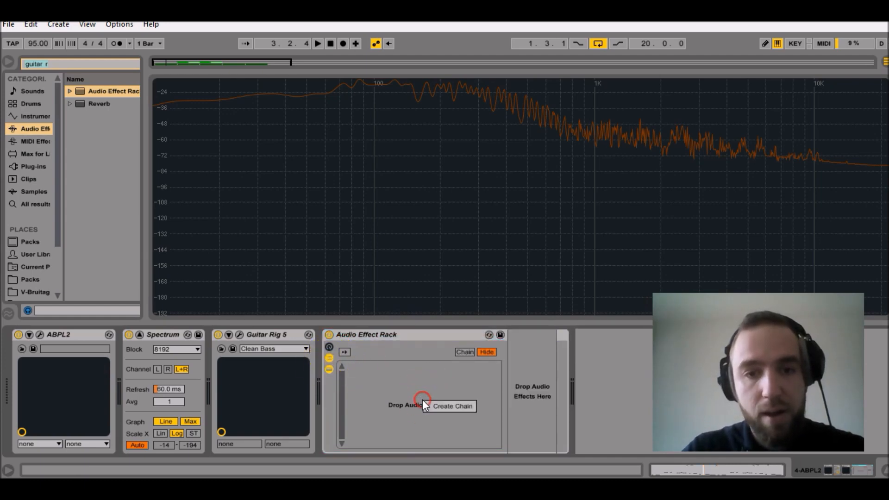
{"action": "left_click", "coordinate": [453, 407]}
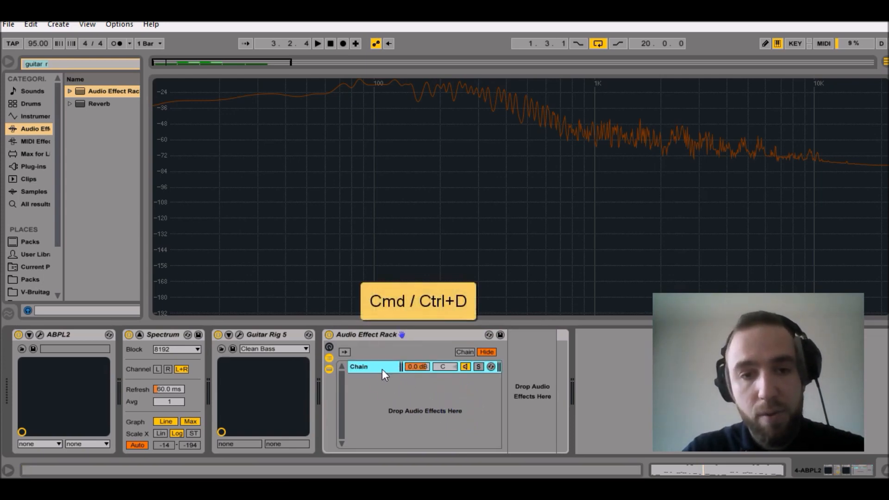
{"action": "key", "text": "ctrl+d"}
{"action": "key", "text": "ctrl+d"}
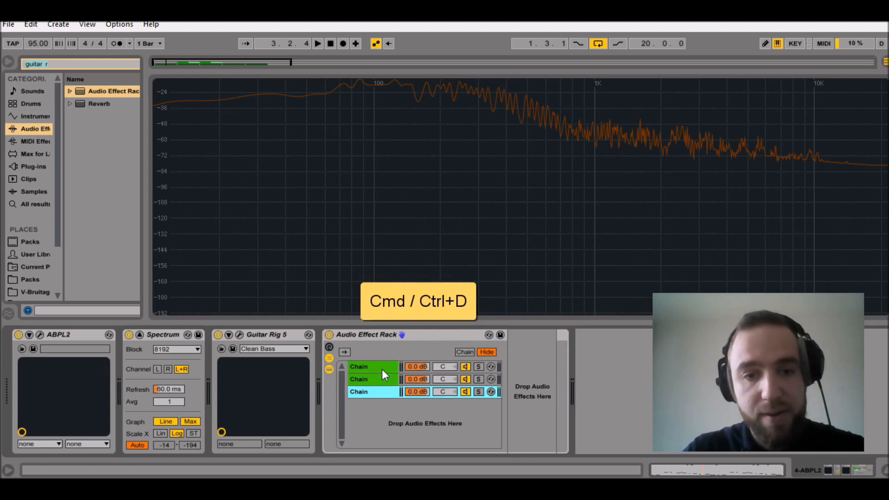
{"action": "key", "text": "ctrl+d"}
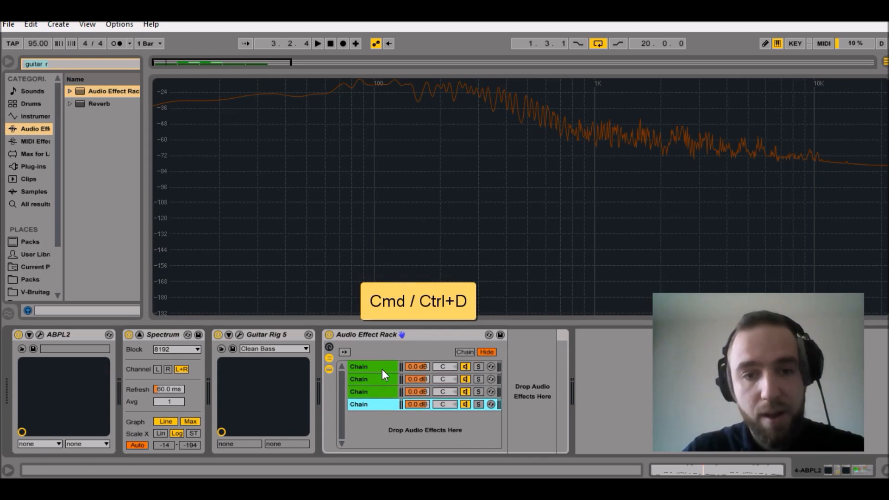
Rename the fourth chain of the Audio Effect Rack as Lows.
{"action": "right_click", "coordinate": [373, 403]}
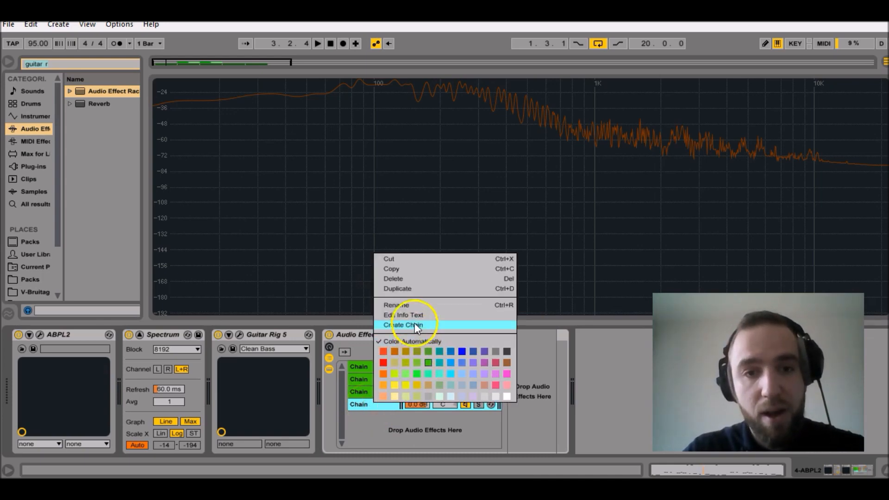
{"action": "left_click", "coordinate": [410, 304]}
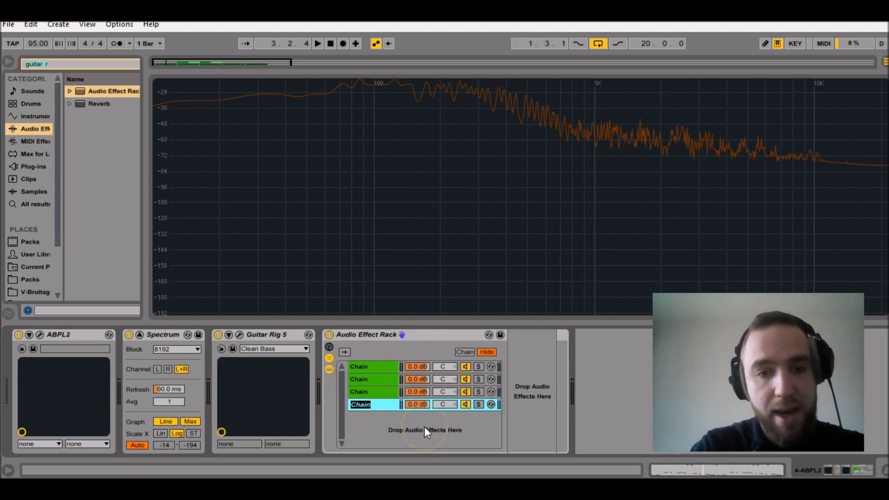
{"action": "type", "text": "Lows"}
{"action": "key", "text": "Return"}
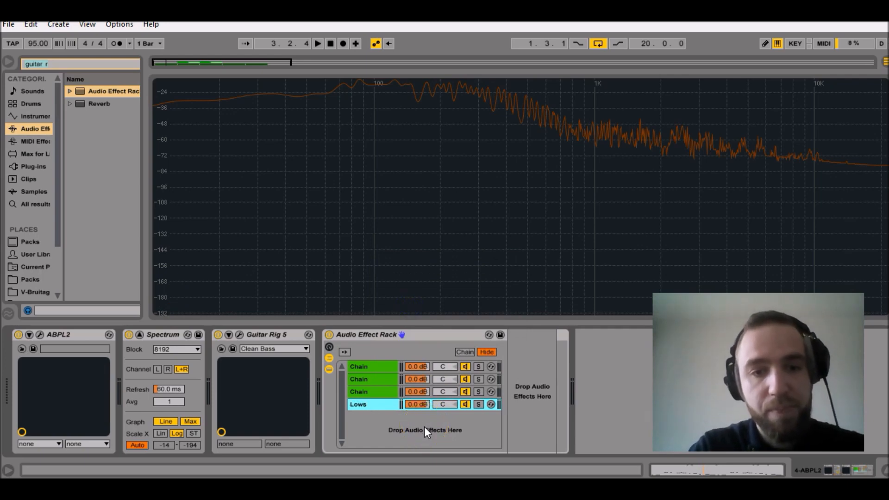
Rename the third chain of the Audio Effect Rack as Lower mids.
{"action": "right_click", "coordinate": [373, 393]}
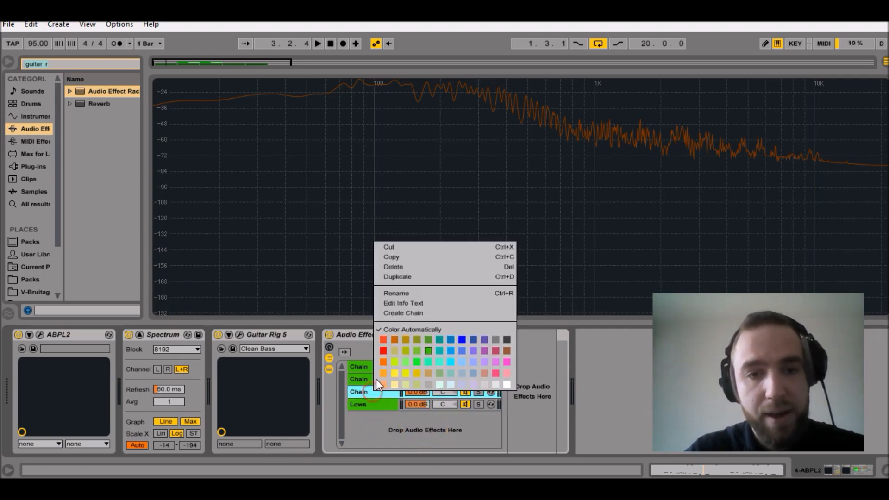
{"action": "left_click", "coordinate": [402, 293]}
{"action": "type", "text": "Lower mids"}
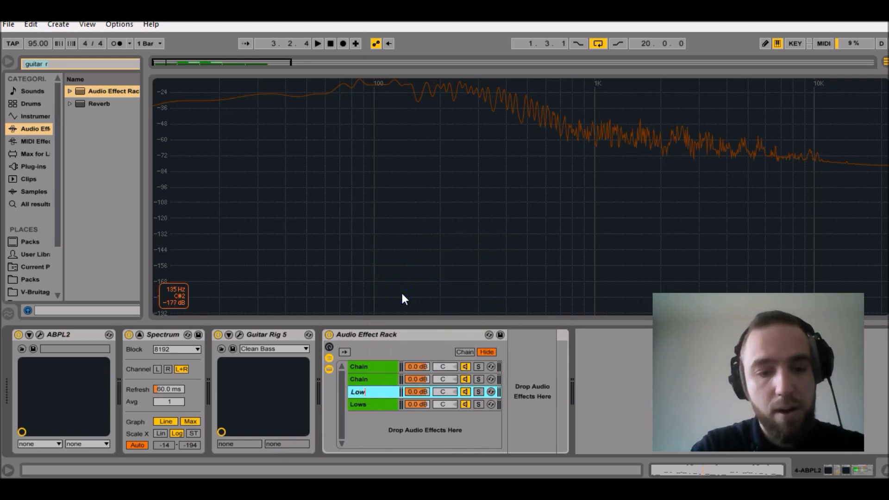
{"action": "key", "text": "Return"}
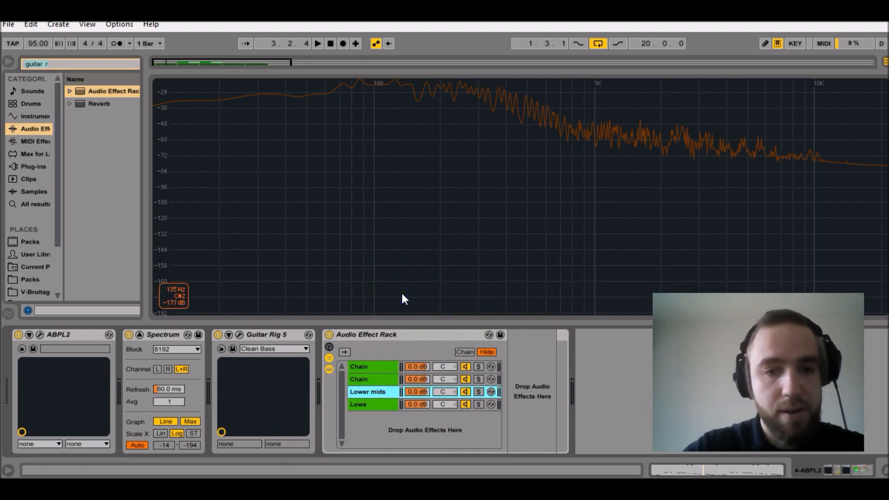
Rename the second chain of the Audio Effect Rack as Upper mids.
{"action": "right_click", "coordinate": [367, 382]}
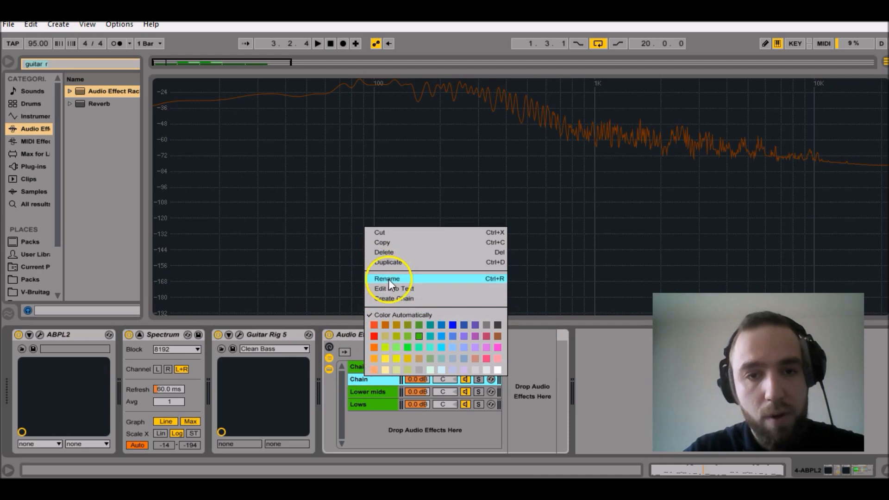
{"action": "left_click", "coordinate": [390, 279]}
{"action": "type", "text": "Upp"}
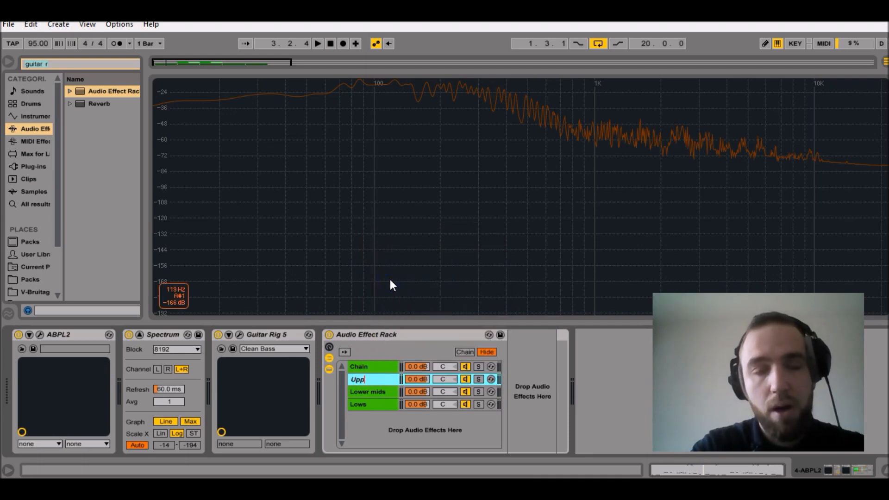
{"action": "type", "text": "er mids"}
{"action": "left_click", "coordinate": [333, 319]}
Rename the first chain of the Audio Effect Rack as Highs.
{"action": "right_click", "coordinate": [379, 367]}
{"action": "left_click", "coordinate": [427, 271]}
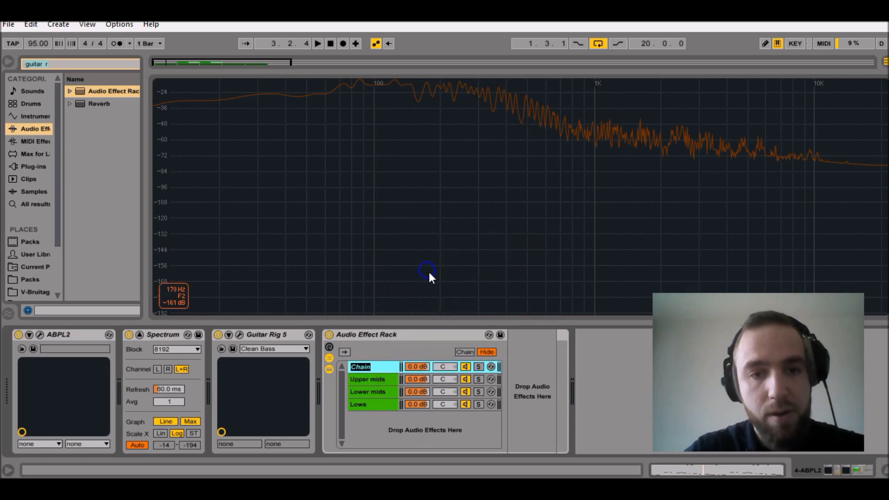
{"action": "type", "text": "Highs"}
{"action": "key", "text": "Return"}
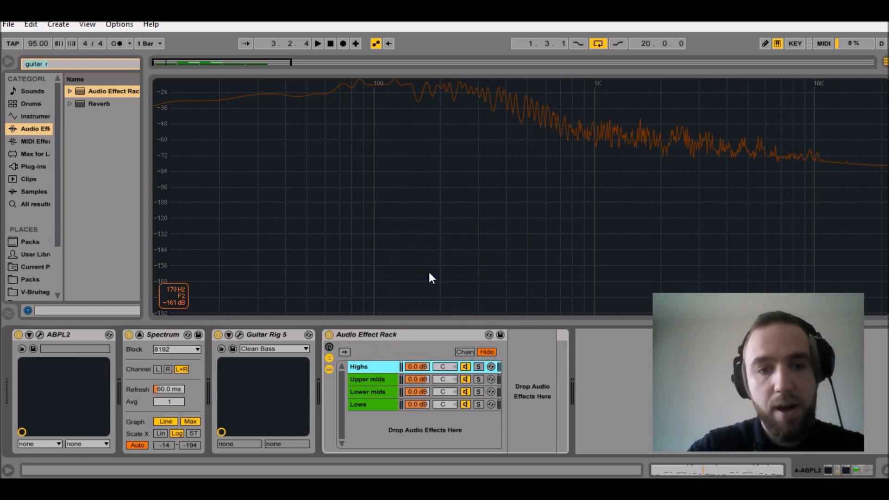
{"action": "left_click", "coordinate": [393, 339]}
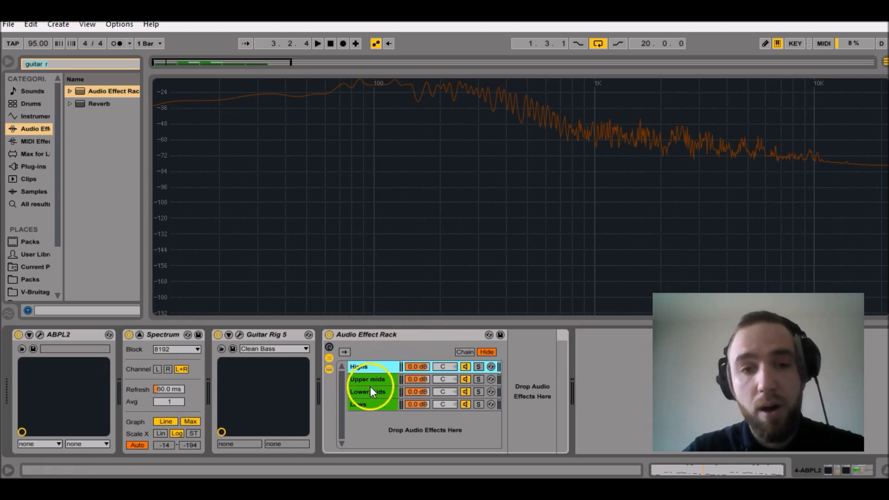
{"action": "left_click", "coordinate": [362, 405]}
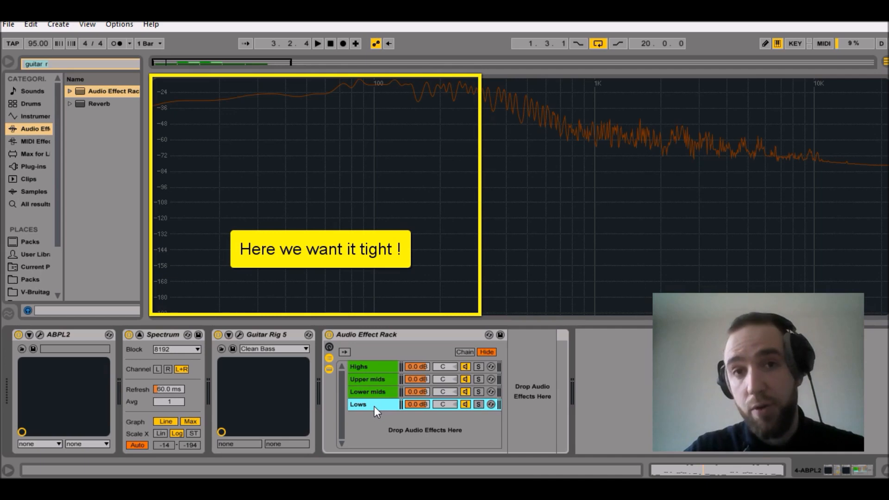
{"action": "left_click", "coordinate": [374, 382]}
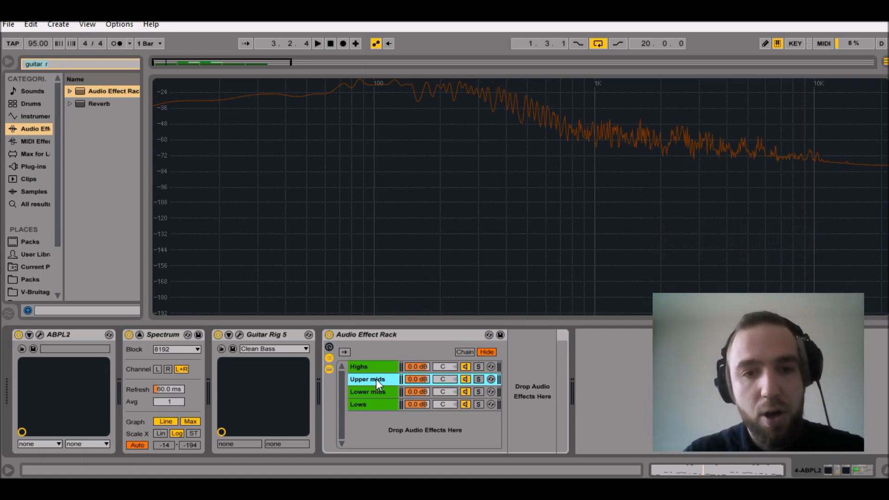
Search the audio effects for "mult" and add Multiband Dynamics to the Lower mids chain.
{"action": "left_click", "coordinate": [383, 392]}
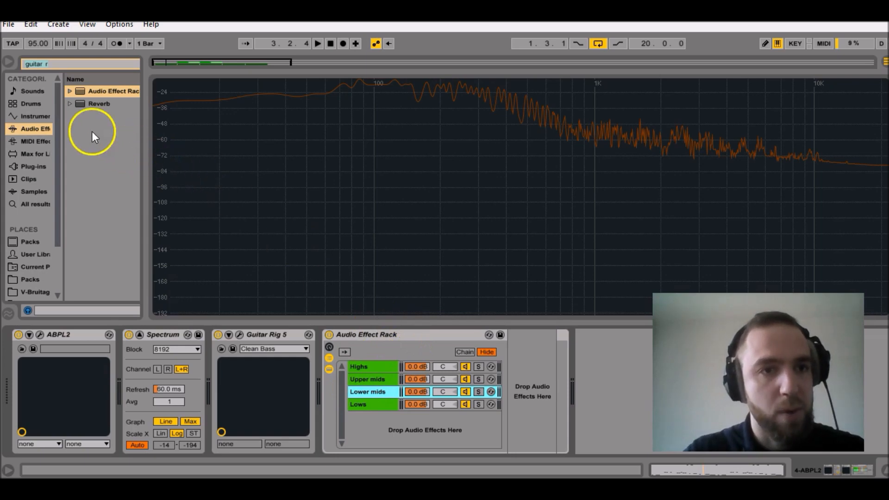
{"action": "left_click", "coordinate": [55, 60]}
{"action": "key", "text": "ctrl+a"}
{"action": "type", "text": "mult"}
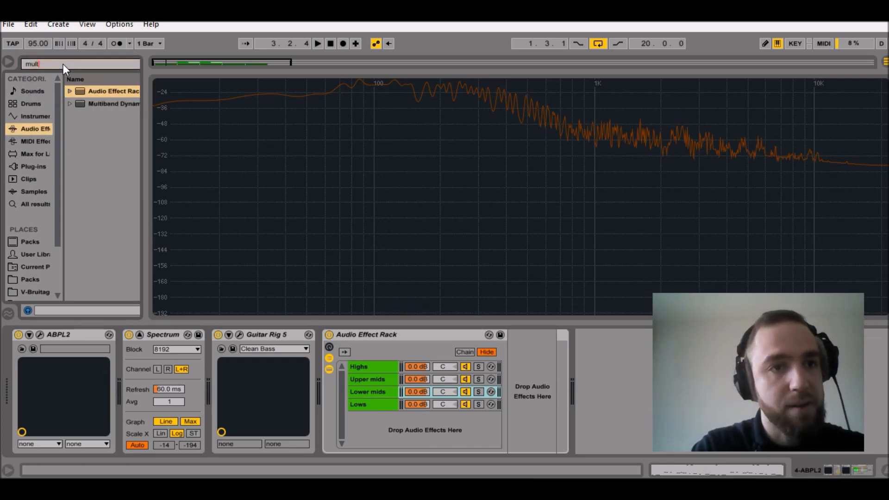
{"action": "left_click_drag", "start_coordinate": [98, 104], "coordinate": [533, 389]}
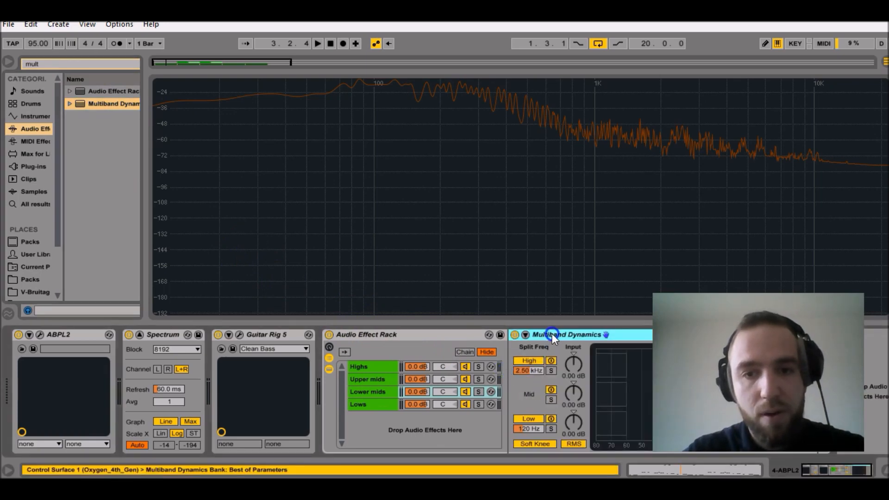
Copy the Multiband Dynamics device from the Lower mids chain into the Lows, Upper mids and Highs chains.
{"action": "left_click", "coordinate": [374, 392]}
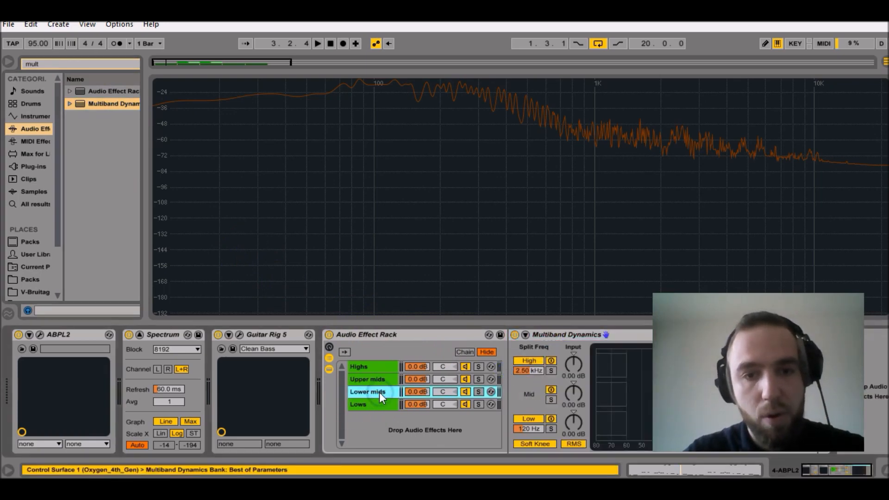
{"action": "left_click", "coordinate": [554, 337]}
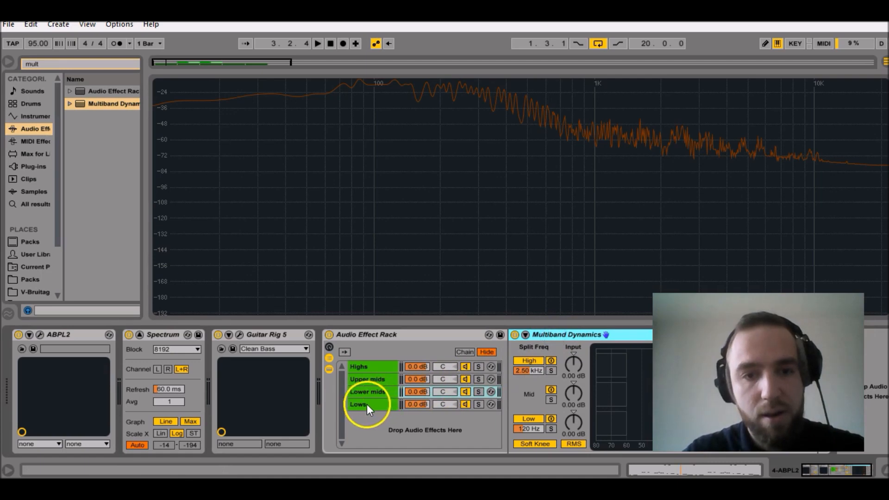
{"action": "left_click", "coordinate": [367, 404]}
{"action": "right_click", "coordinate": [536, 372]}
{"action": "left_click", "coordinate": [554, 379]}
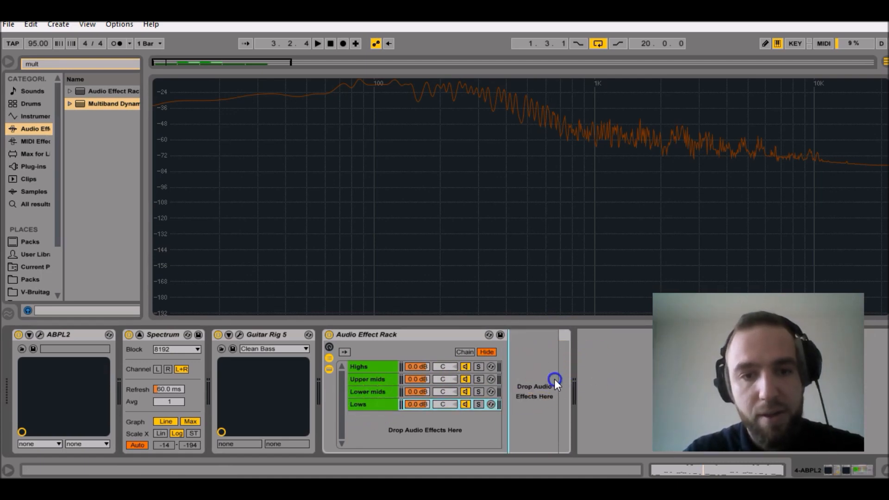
{"action": "left_click", "coordinate": [371, 378]}
{"action": "right_click", "coordinate": [524, 379]}
{"action": "left_click", "coordinate": [546, 381]}
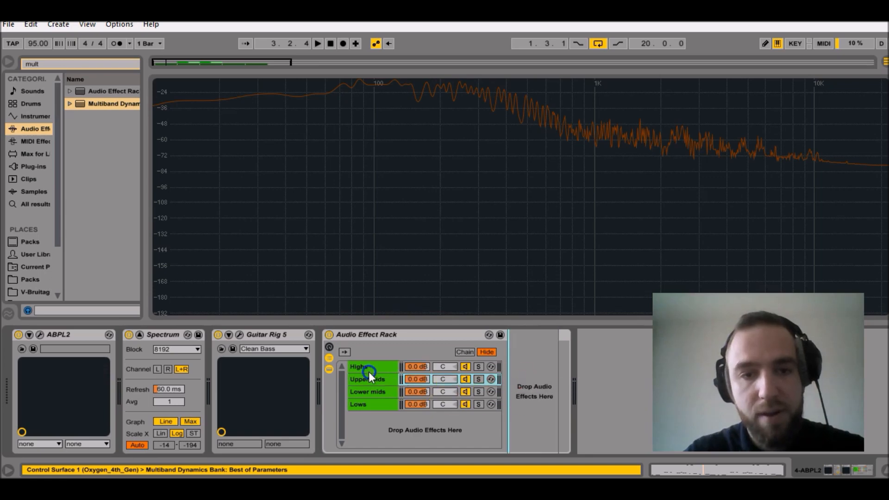
{"action": "left_click", "coordinate": [364, 367]}
{"action": "right_click", "coordinate": [532, 373]}
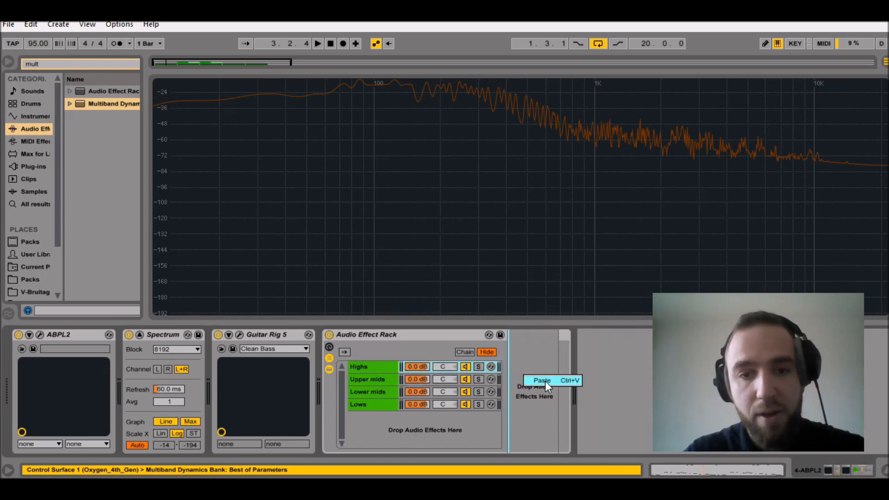
{"action": "left_click", "coordinate": [545, 381]}
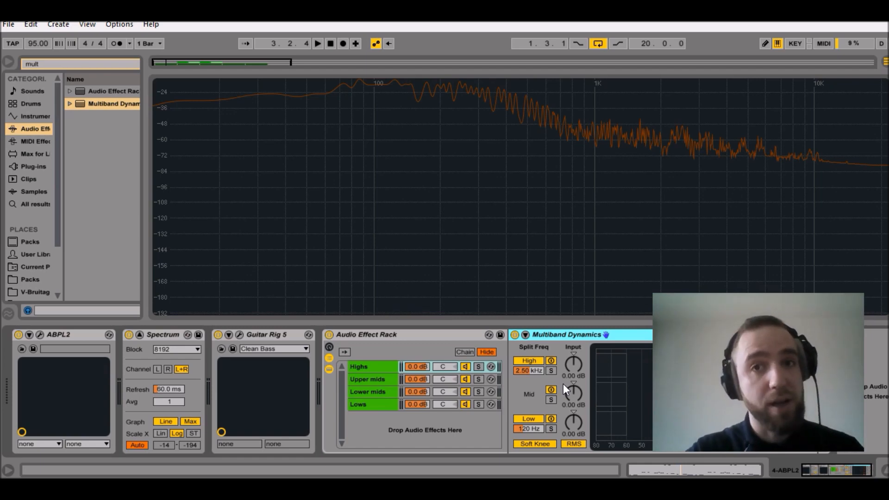
In the Lows chain's Multiband Dynamics, set the low split to 30 Hz and the high split to 300 Hz, and solo the Mid band.
{"action": "left_click", "coordinate": [380, 405]}
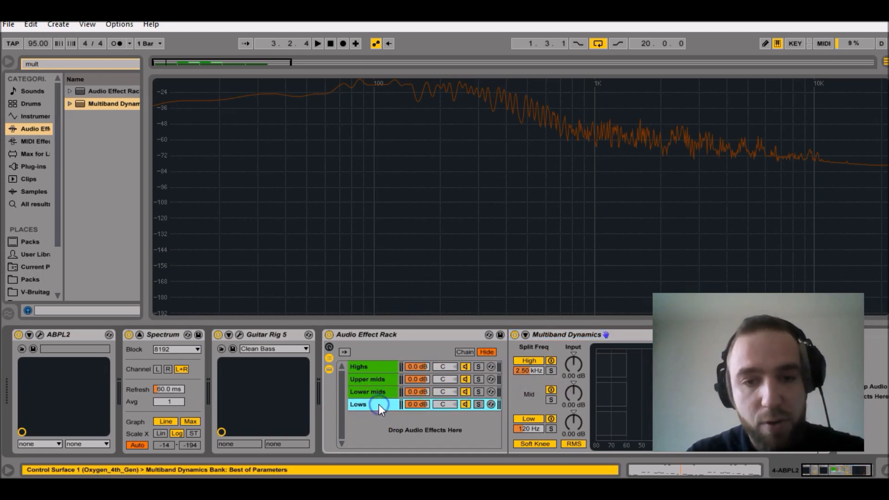
{"action": "left_click", "coordinate": [532, 428]}
{"action": "left_click", "coordinate": [470, 431]}
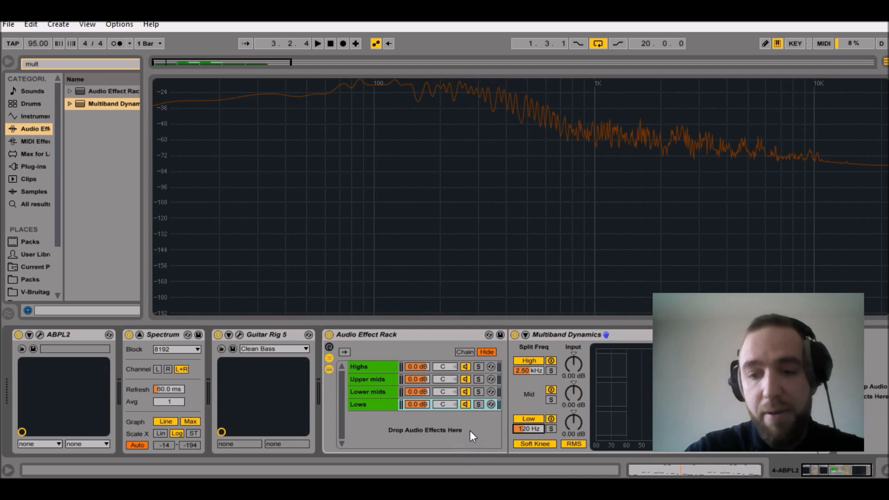
{"action": "type", "text": "30"}
{"action": "key", "text": "Return"}
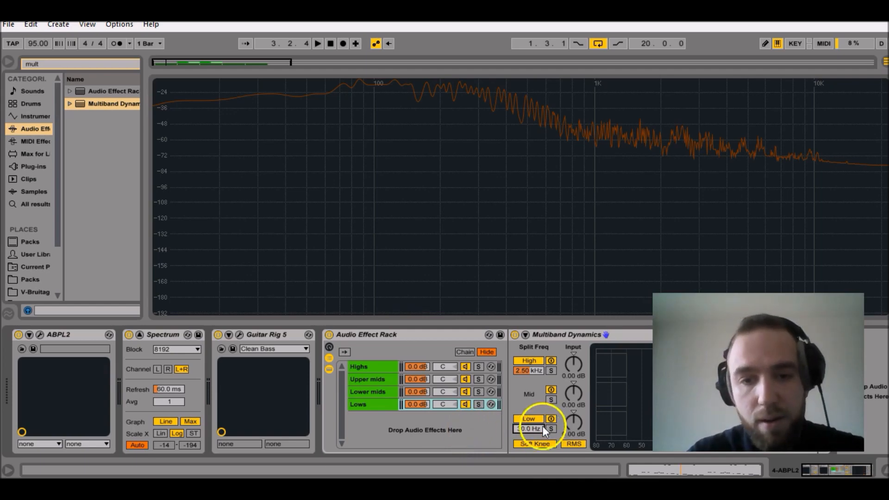
{"action": "left_click", "coordinate": [526, 372]}
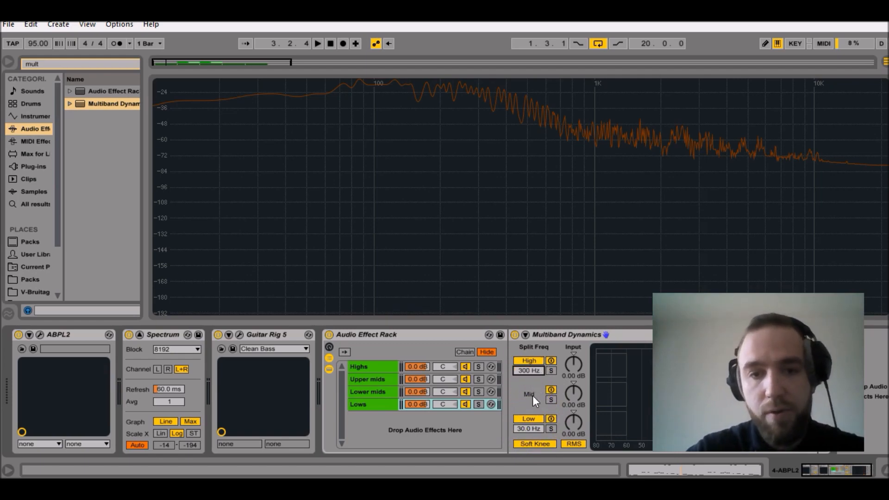
{"action": "left_click", "coordinate": [552, 400]}
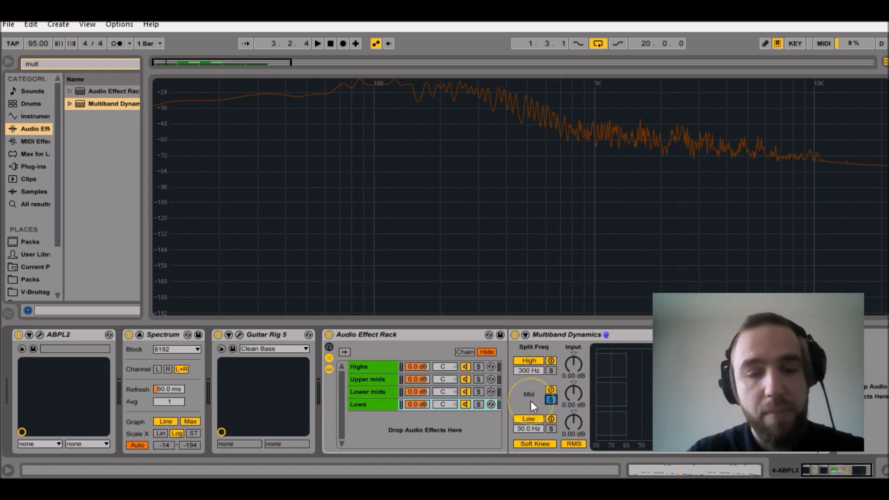
{"action": "left_click", "coordinate": [376, 406]}
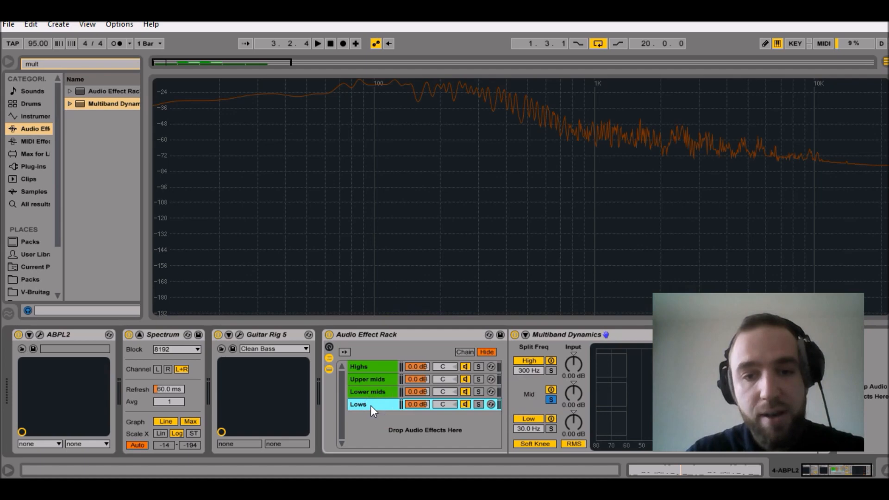
{"action": "left_click", "coordinate": [523, 370]}
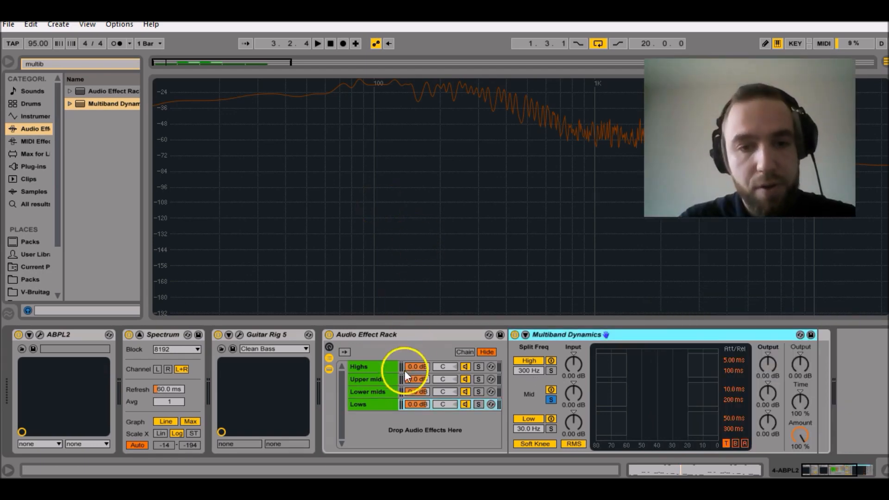
Set the low split frequency of the Lower mids chain's Multiband Dynamics to 300 Hz.
{"action": "left_click", "coordinate": [370, 393]}
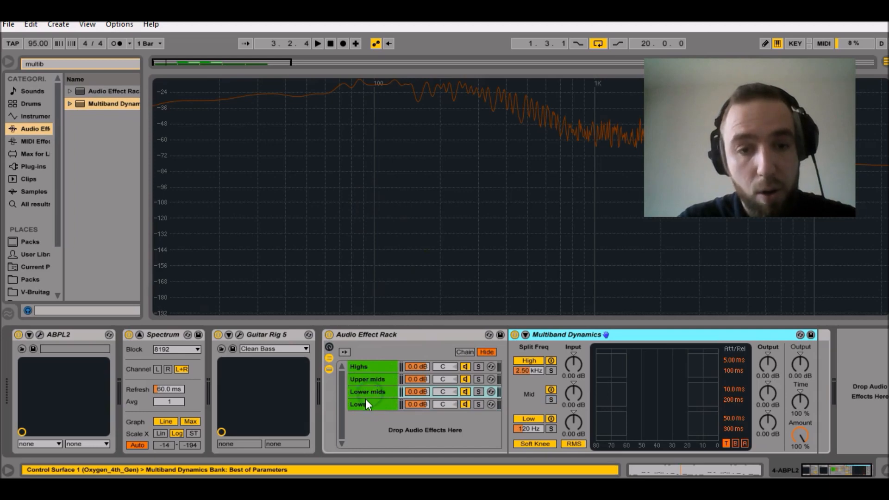
{"action": "left_click", "coordinate": [366, 396]}
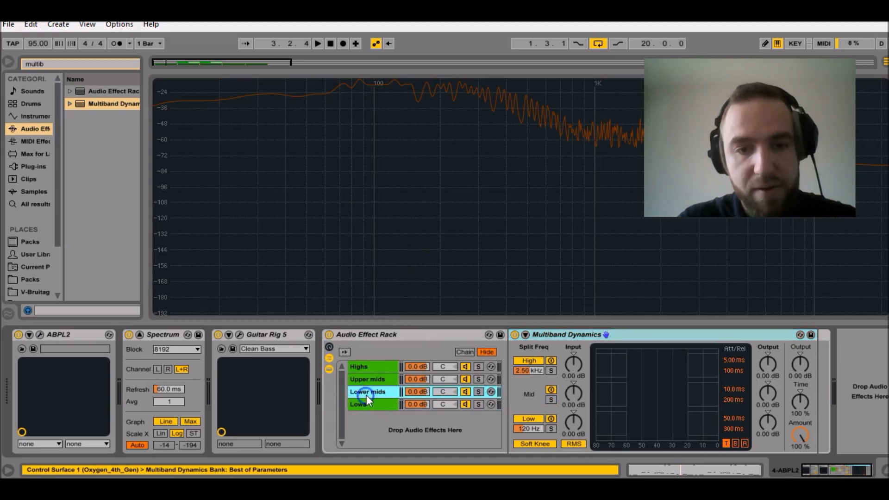
{"action": "left_click", "coordinate": [532, 431]}
{"action": "left_click", "coordinate": [489, 434]}
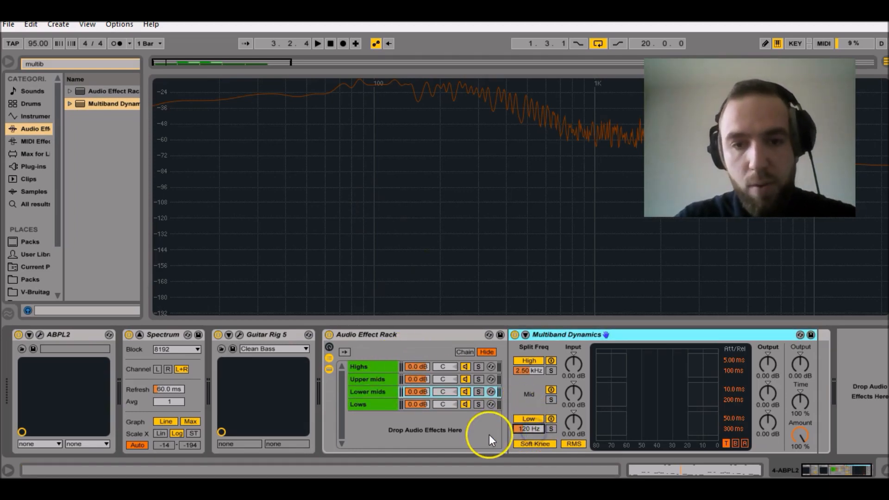
{"action": "type", "text": "300"}
{"action": "key", "text": "Return"}
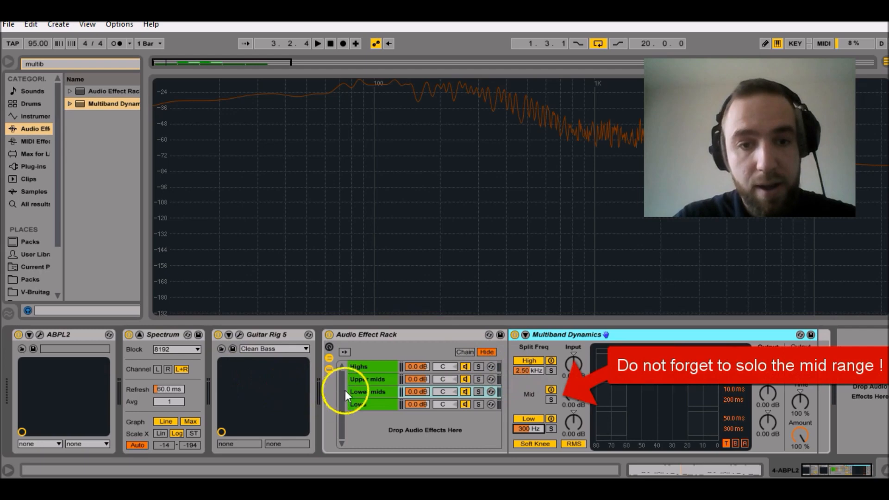
In the Upper mids chain's Multiband Dynamics, set the low split to 2.50 kHz and the high split to 9.00 kHz.
{"action": "left_click", "coordinate": [359, 380]}
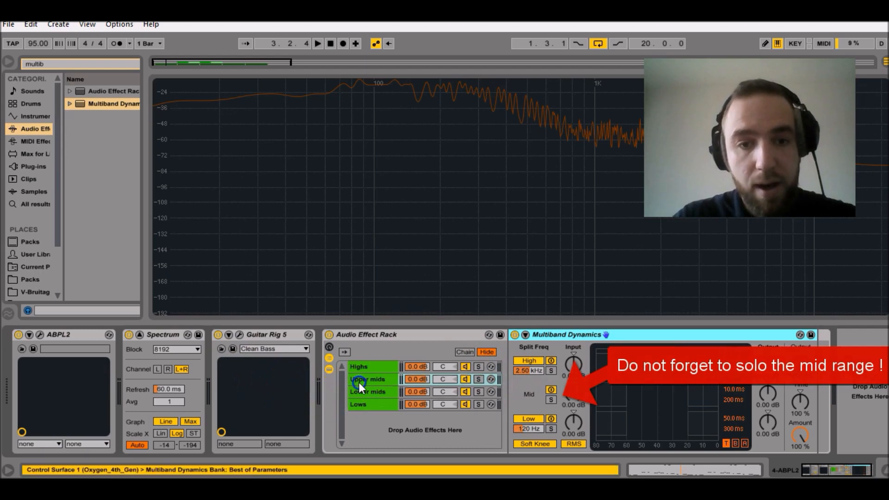
{"action": "left_click", "coordinate": [525, 428]}
{"action": "type", "text": "2500"}
{"action": "key", "text": "Return"}
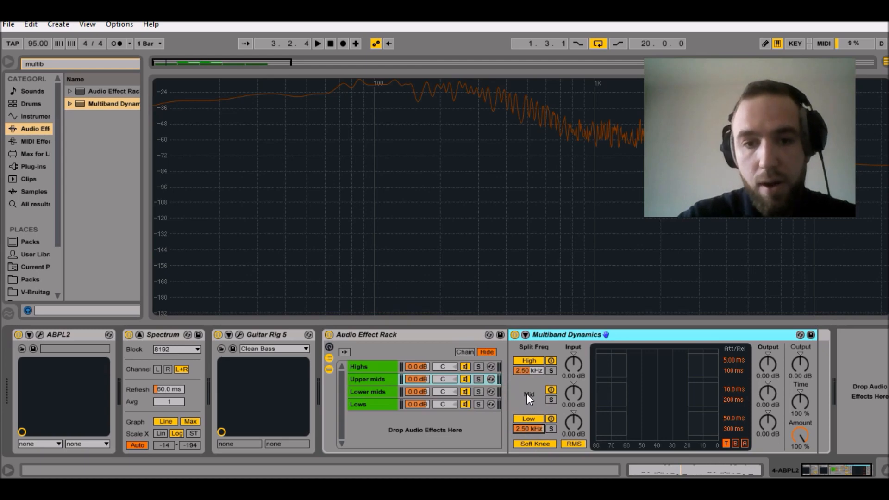
{"action": "type", "text": "900"}
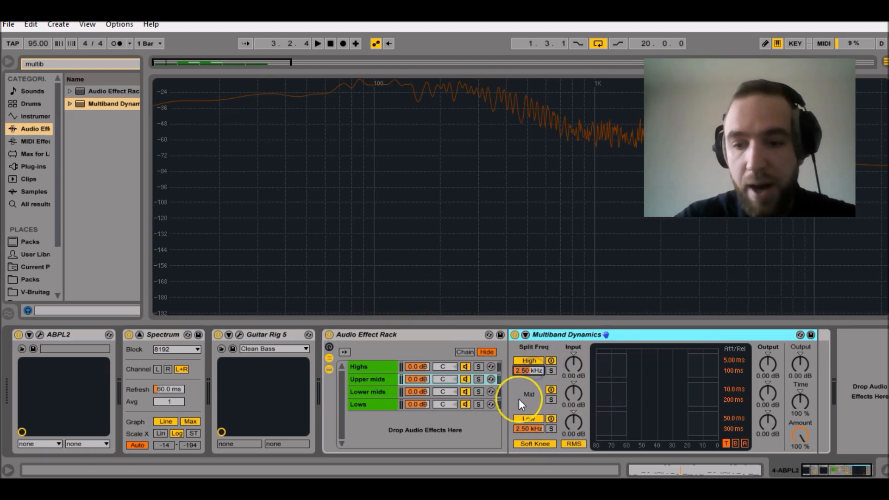
{"action": "type", "text": "0"}
{"action": "key", "text": "Return"}
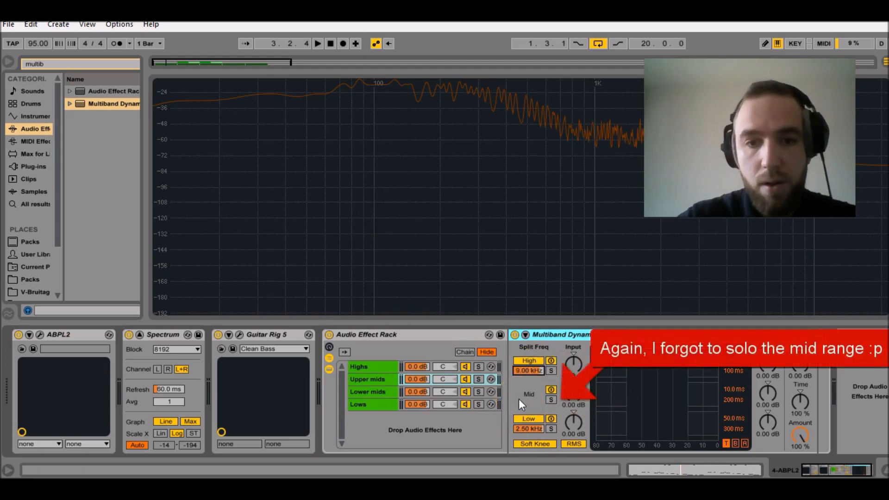
In the Highs chain's Multiband Dynamics, set the high split frequency to 9.00 kHz and solo the High band.
{"action": "left_click", "coordinate": [365, 368]}
{"action": "left_click", "coordinate": [530, 372]}
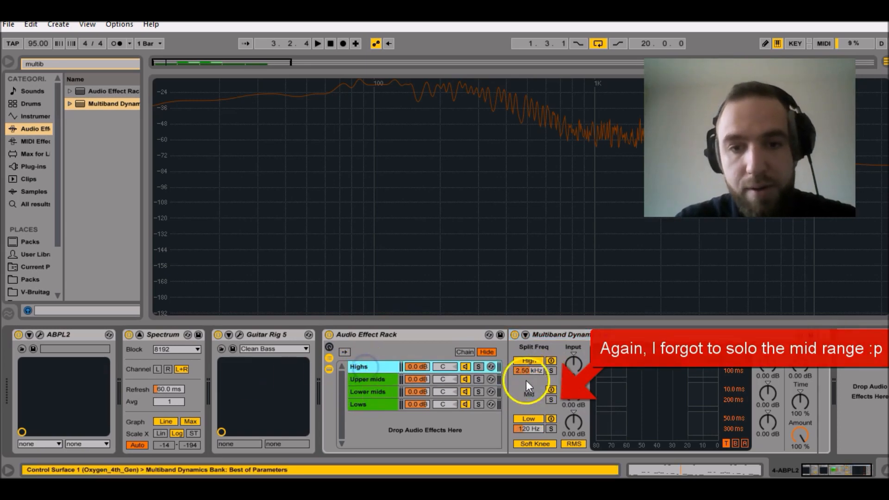
{"action": "type", "text": "9000"}
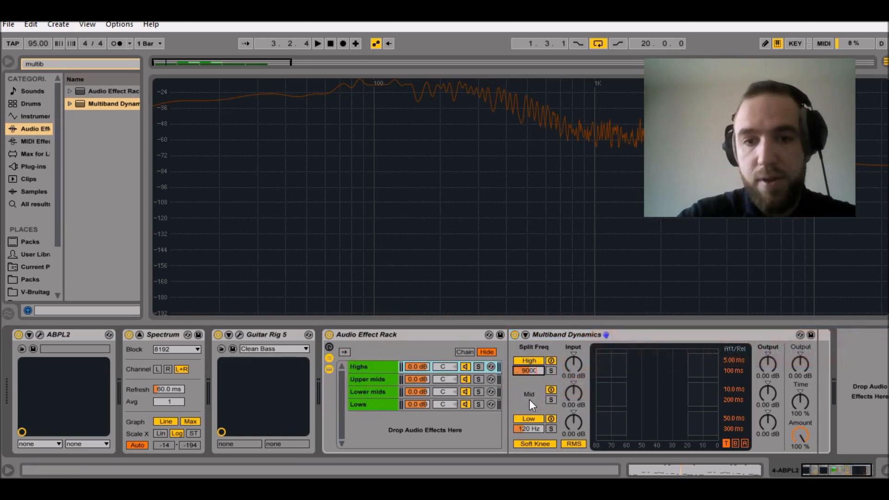
{"action": "key", "text": "Return"}
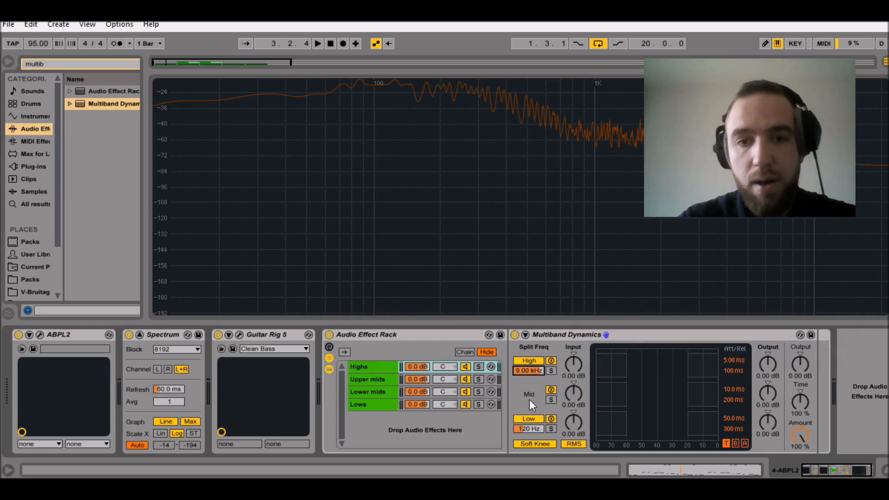
{"action": "left_click", "coordinate": [554, 372]}
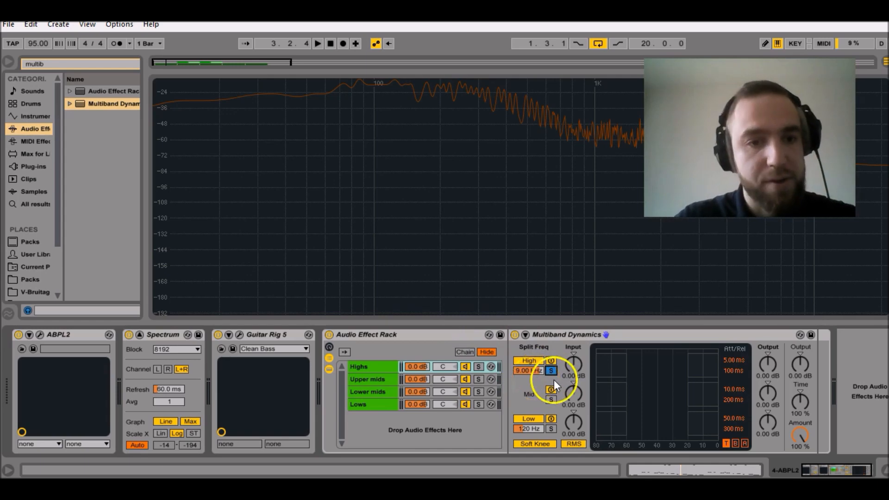
Find the Compressor among the audio effects and add it after Multiband Dynamics in the Lows chain.
{"action": "left_click", "coordinate": [362, 404]}
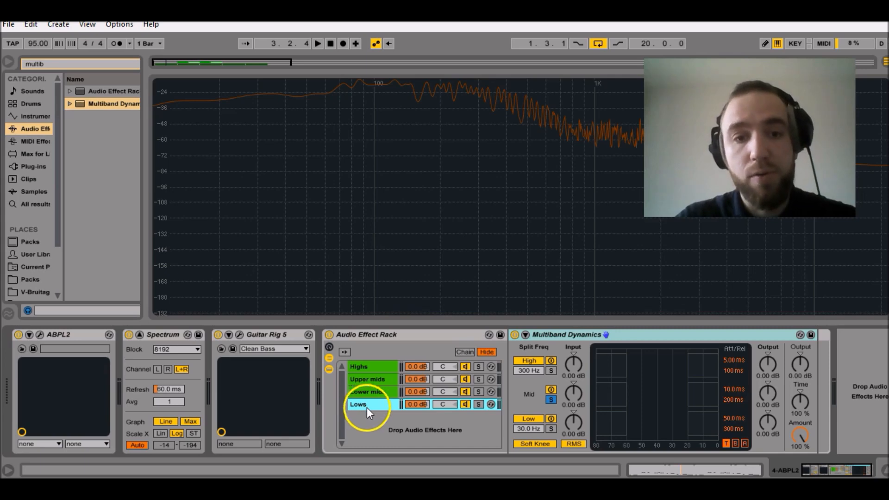
{"action": "left_click", "coordinate": [59, 64]}
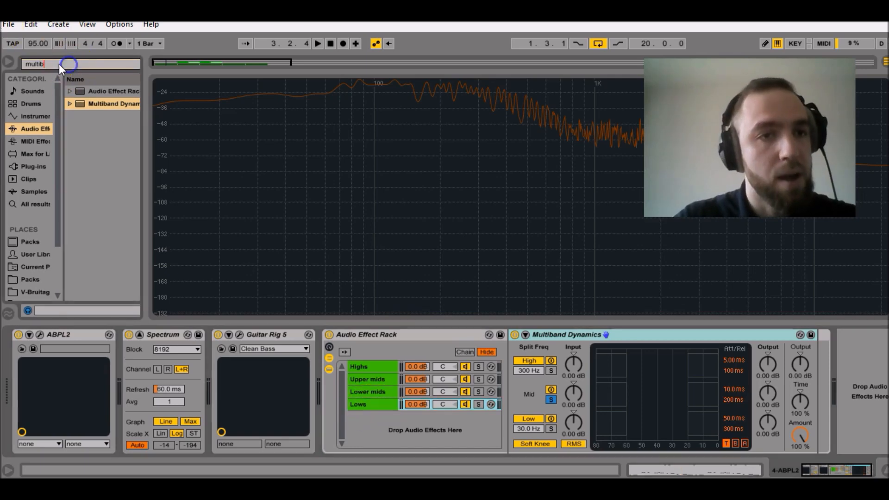
{"action": "type", "text": "com"}
{"action": "type", "text": "press"}
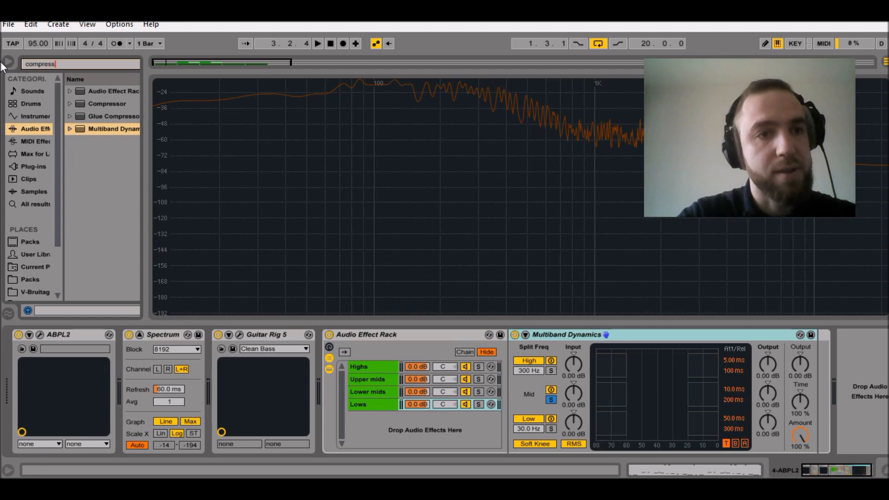
{"action": "left_click", "coordinate": [76, 66]}
{"action": "left_click", "coordinate": [101, 105]}
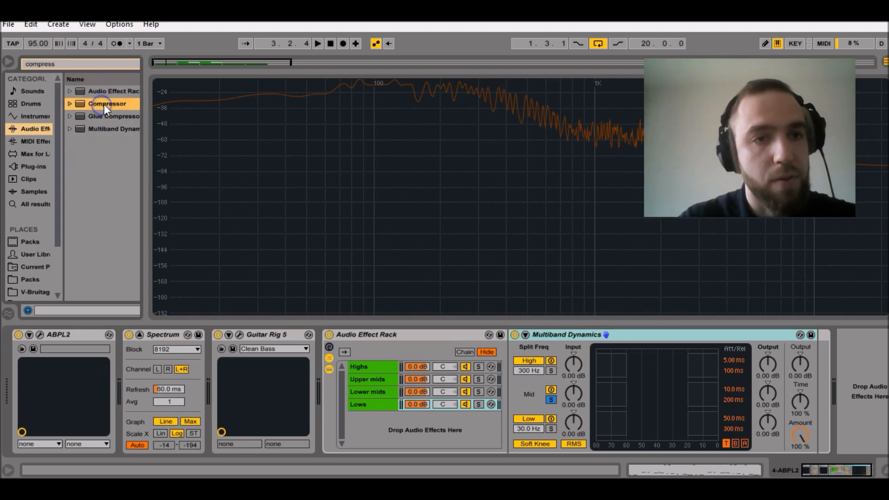
{"action": "left_click", "coordinate": [615, 377]}
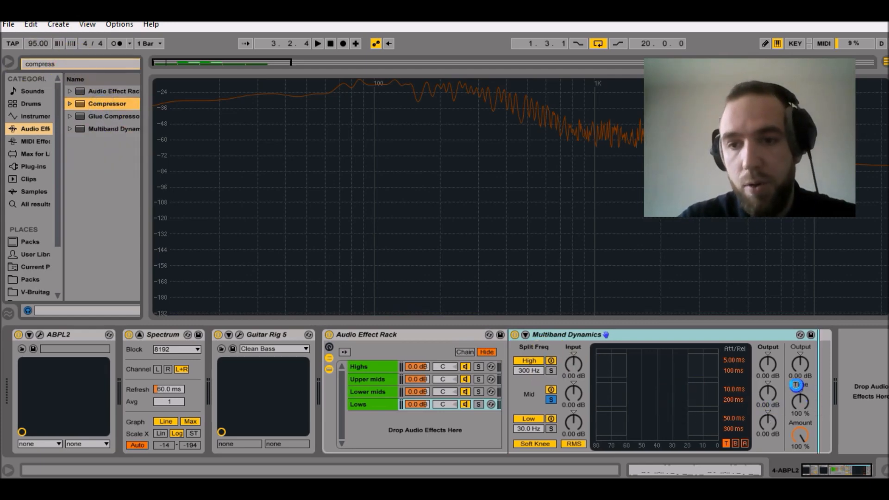
{"action": "key", "text": "Return"}
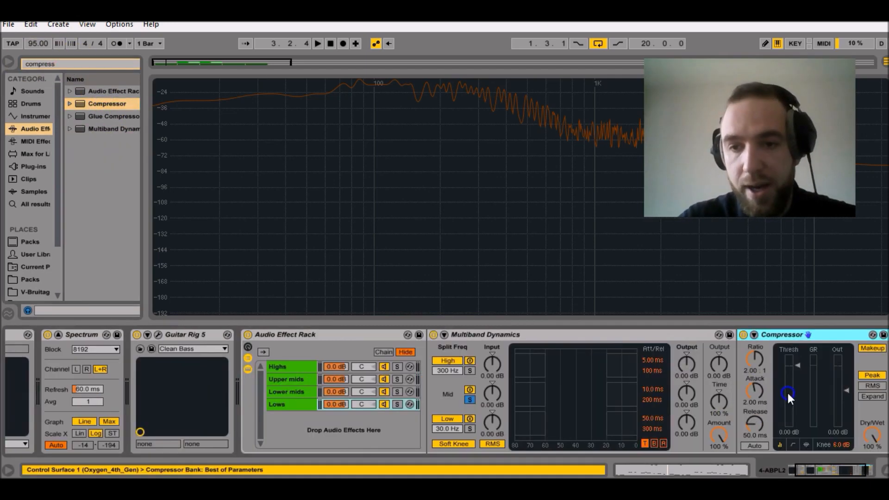
Solo the Lows chain and lower its Compressor threshold to about -18.2 dB while the track plays.
{"action": "left_click", "coordinate": [818, 468]}
{"action": "left_click", "coordinate": [311, 405]}
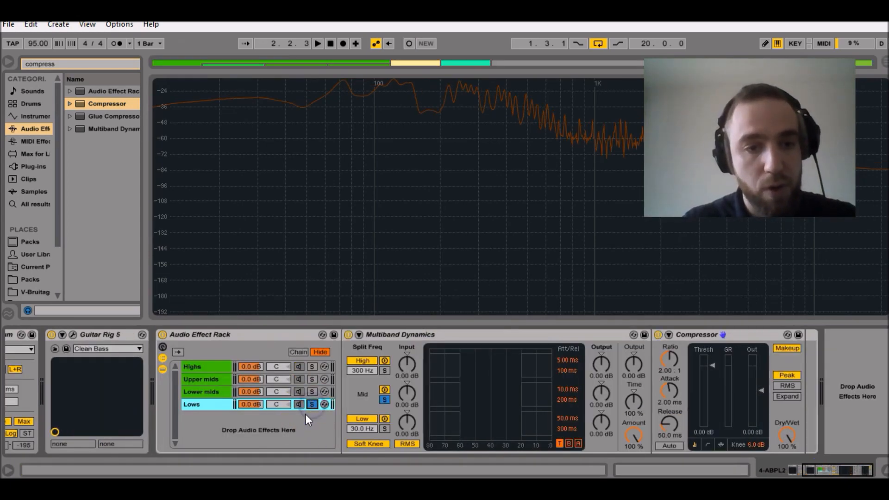
{"action": "left_click", "coordinate": [695, 335]}
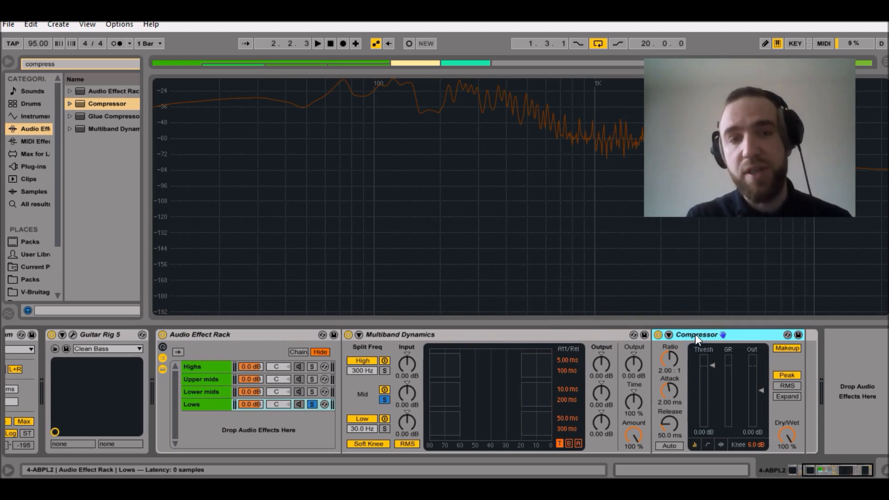
{"action": "left_click", "coordinate": [701, 346]}
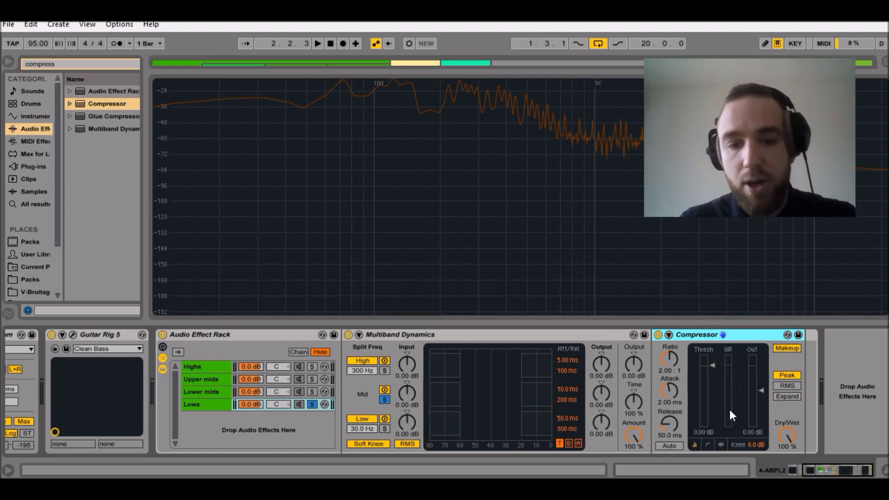
{"action": "key", "text": "space"}
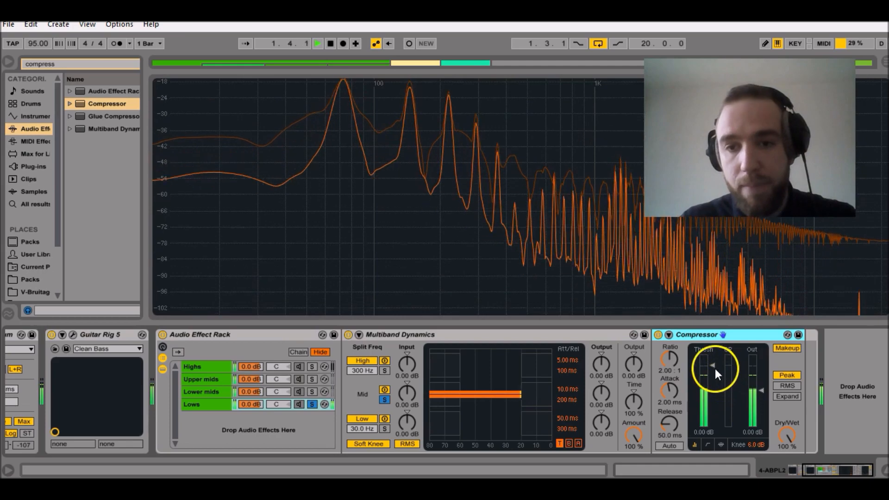
{"action": "left_click_drag", "start_coordinate": [713, 366], "coordinate": [713, 399]}
{"action": "key", "text": "space"}
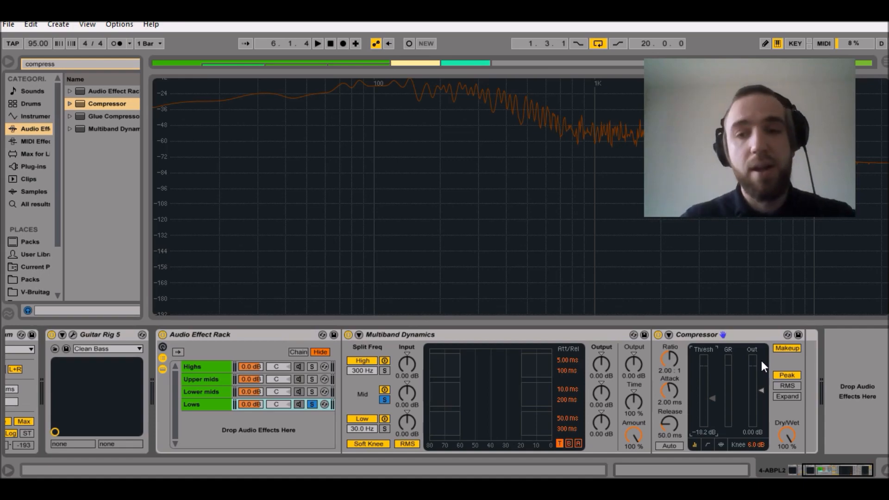
Set the Lows chain's Compressor output to about -6.28 dB during playback.
{"action": "key", "text": "space"}
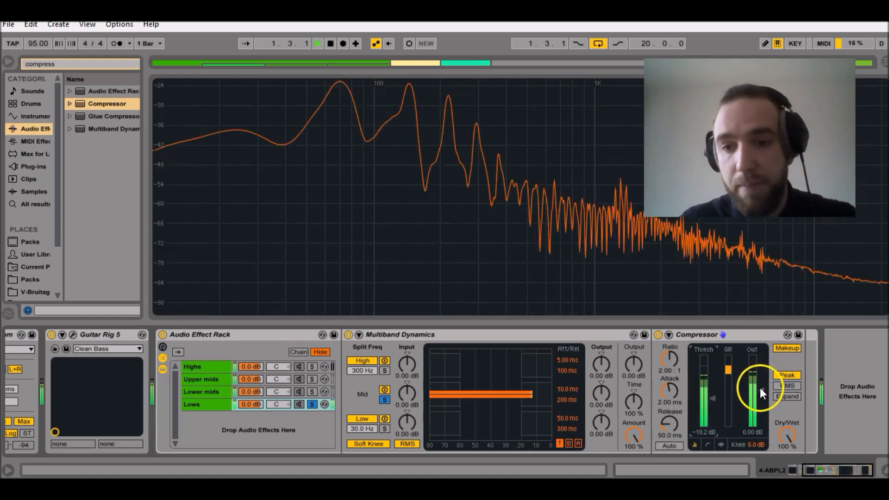
{"action": "left_click_drag", "start_coordinate": [763, 389], "coordinate": [763, 396]}
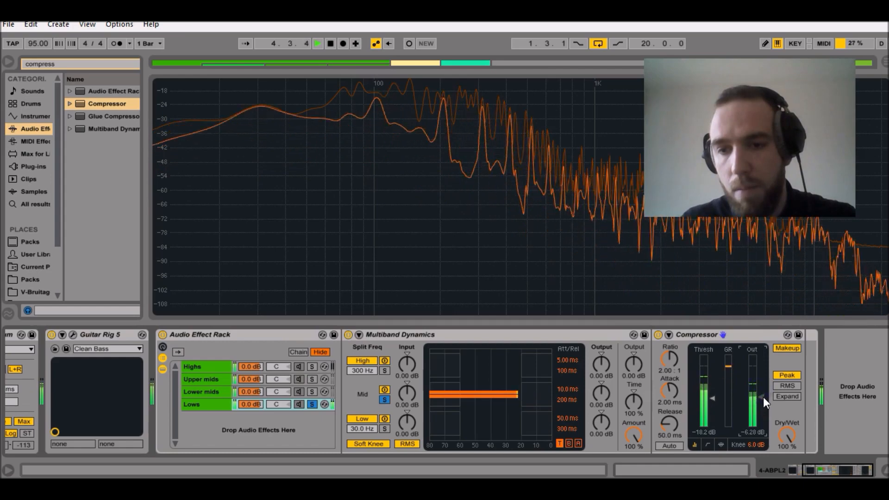
{"action": "key", "text": "space"}
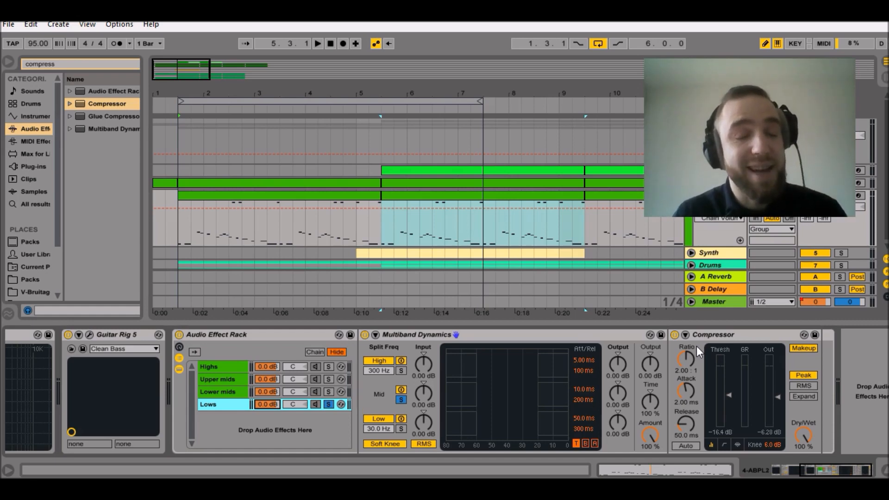
Try a ratio of 3.15:1 and an attack of 40.8 ms on the Lows chain's Compressor.
{"action": "left_click", "coordinate": [687, 356]}
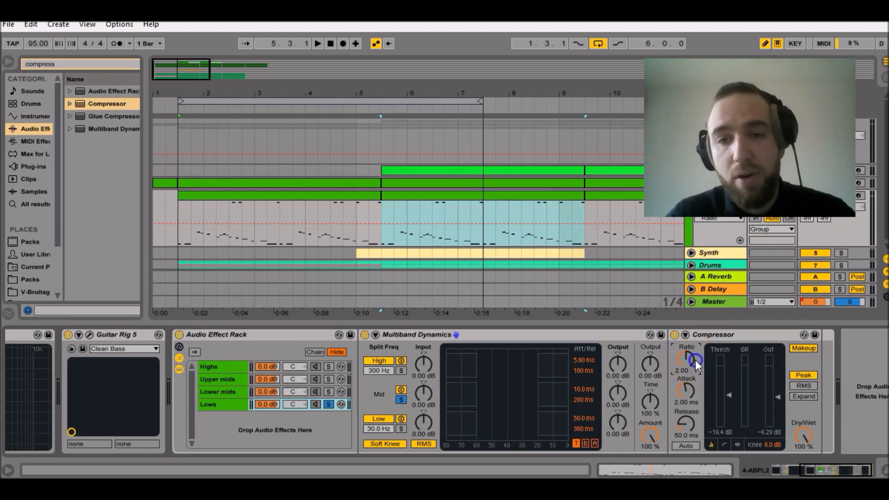
{"action": "mouse_move", "coordinate": [693, 358]}
{"action": "left_mouse_down"}
{"action": "mouse_move", "coordinate": [694, 344]}
{"action": "mouse_move", "coordinate": [688, 358]}
{"action": "mouse_move", "coordinate": [698, 359]}
{"action": "left_mouse_up"}
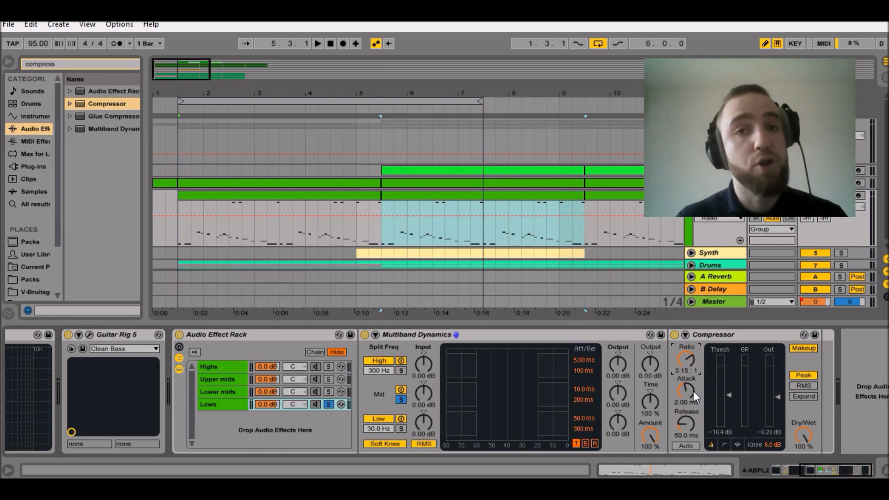
{"action": "left_click_drag", "start_coordinate": [692, 391], "coordinate": [691, 387]}
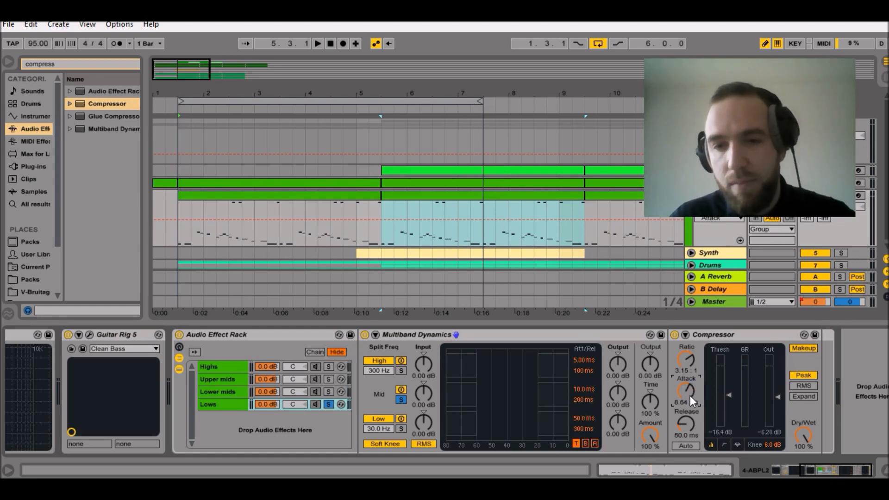
{"action": "left_click_drag", "start_coordinate": [690, 395], "coordinate": [690, 384]}
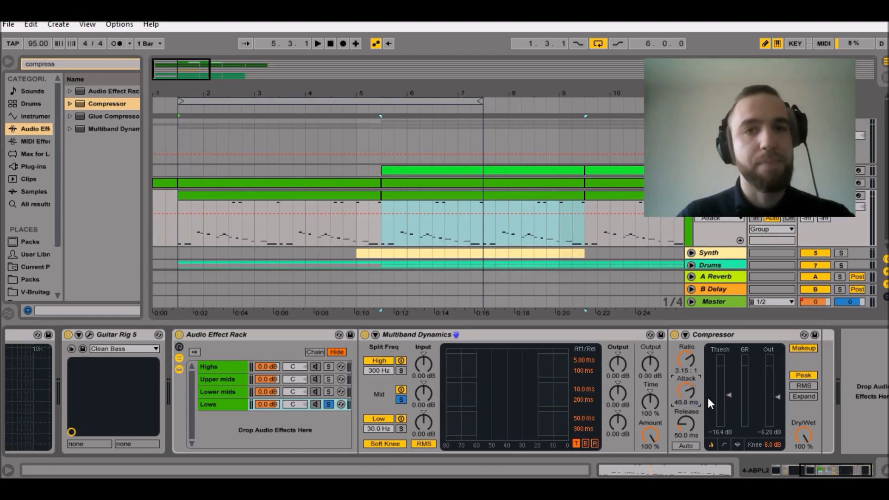
{"action": "key", "text": "space"}
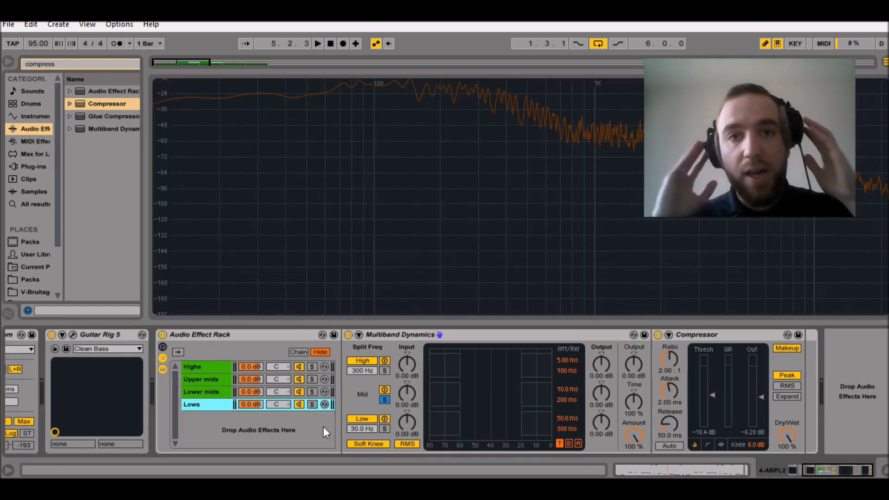
Add a Compressor to the Lower mids chain with the threshold at -25.5 dB and the output at -12.9 dB.
{"action": "left_click", "coordinate": [200, 392]}
{"action": "left_click_drag", "start_coordinate": [90, 110], "coordinate": [652, 347]}
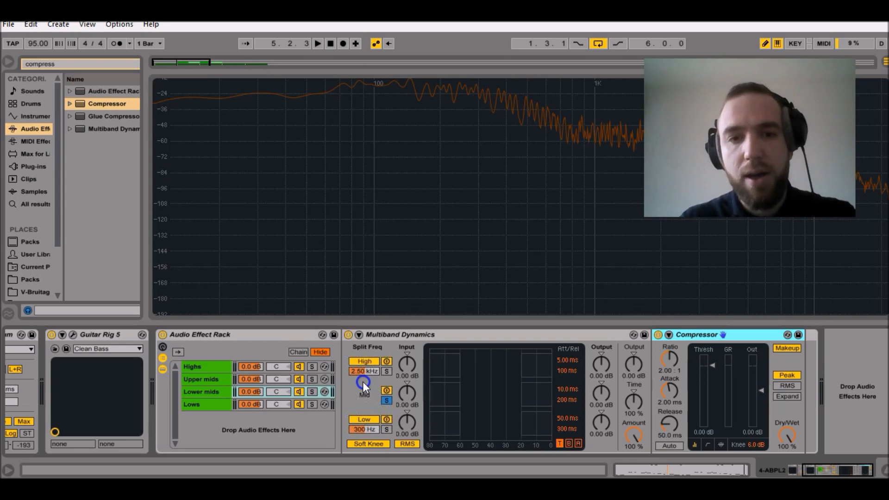
{"action": "left_click", "coordinate": [566, 384]}
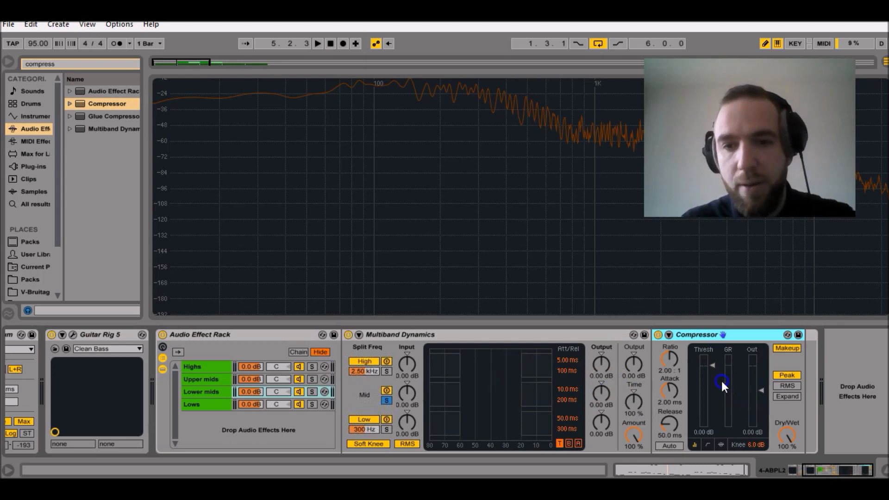
{"action": "left_click_drag", "start_coordinate": [714, 365], "coordinate": [709, 366]}
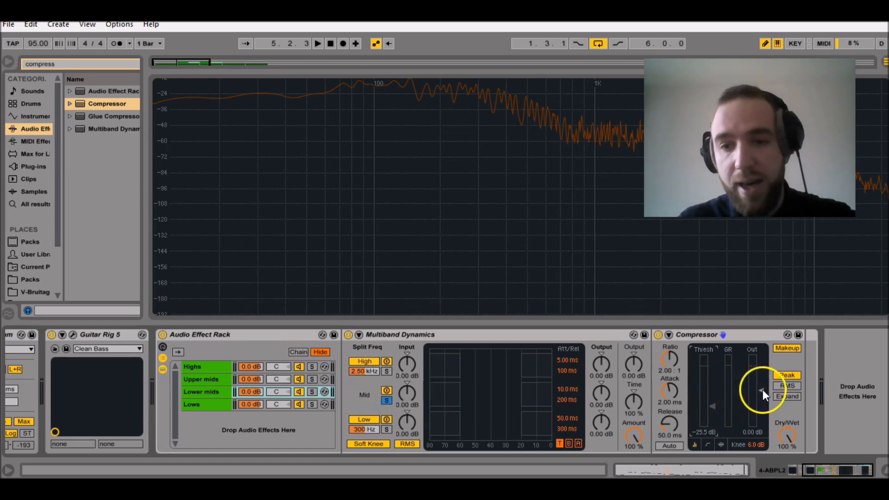
{"action": "left_click_drag", "start_coordinate": [759, 389], "coordinate": [758, 390]}
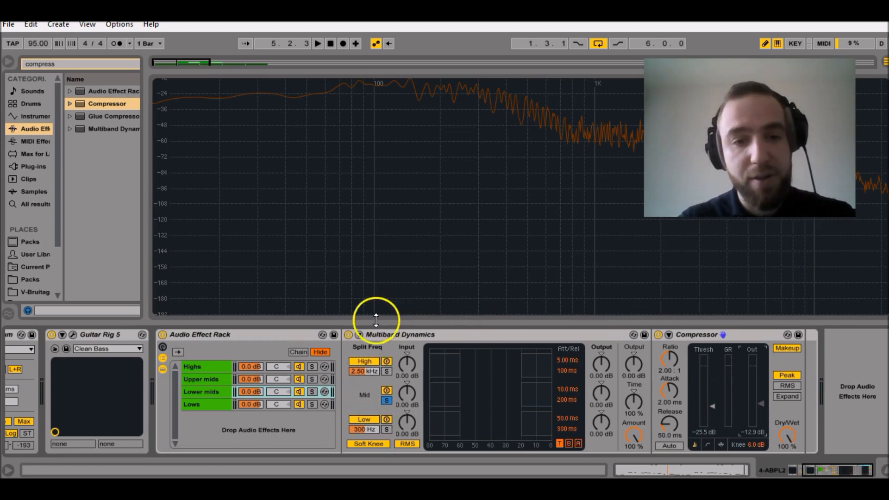
Solo the Lower mids chain and play the track to audition its Compressor.
{"action": "left_click", "coordinate": [312, 393]}
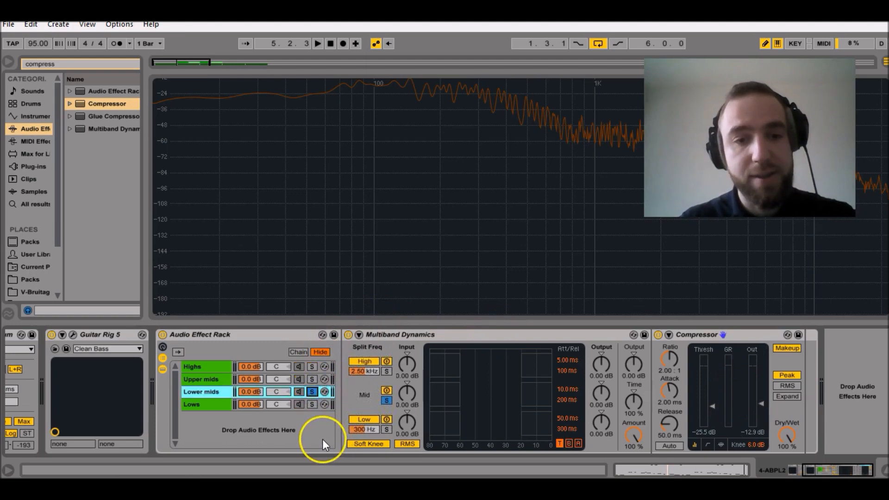
{"action": "key", "text": "space"}
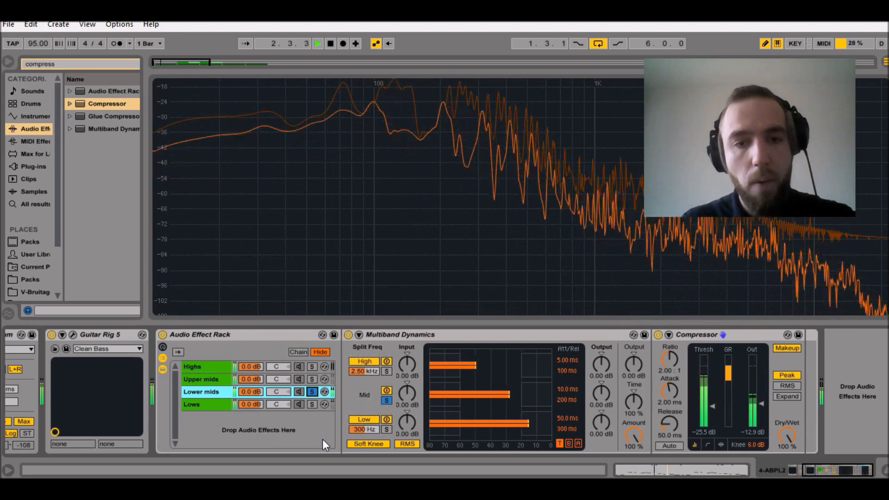
{"action": "left_click", "coordinate": [659, 334]}
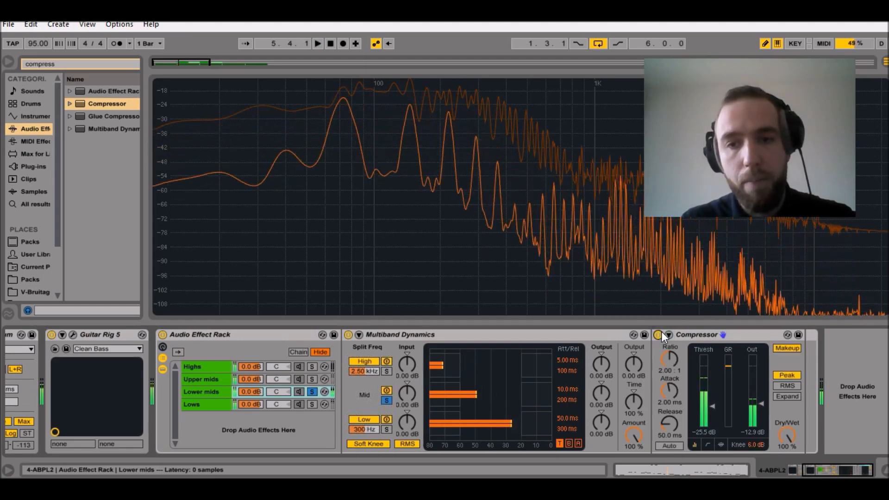
{"action": "left_click", "coordinate": [718, 347]}
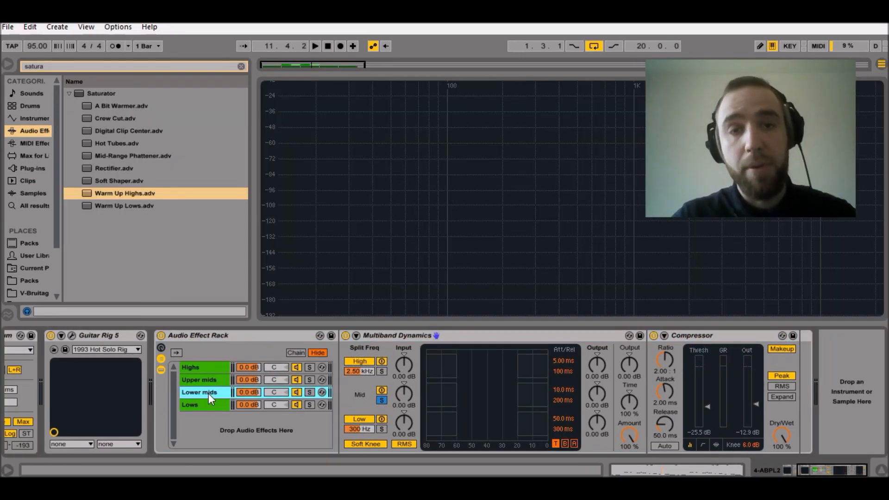
Add a Compressor after Multiband Dynamics in the Upper mids chain and solo that chain.
{"action": "left_click", "coordinate": [202, 377]}
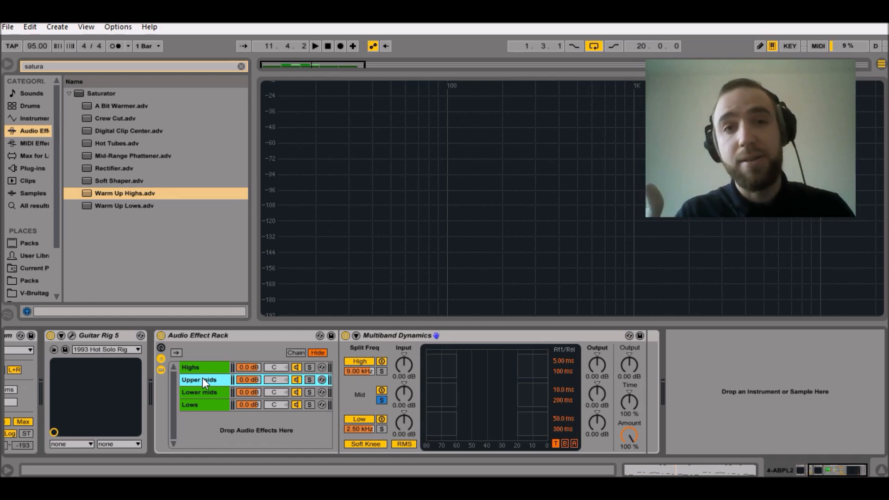
{"action": "left_click", "coordinate": [288, 344]}
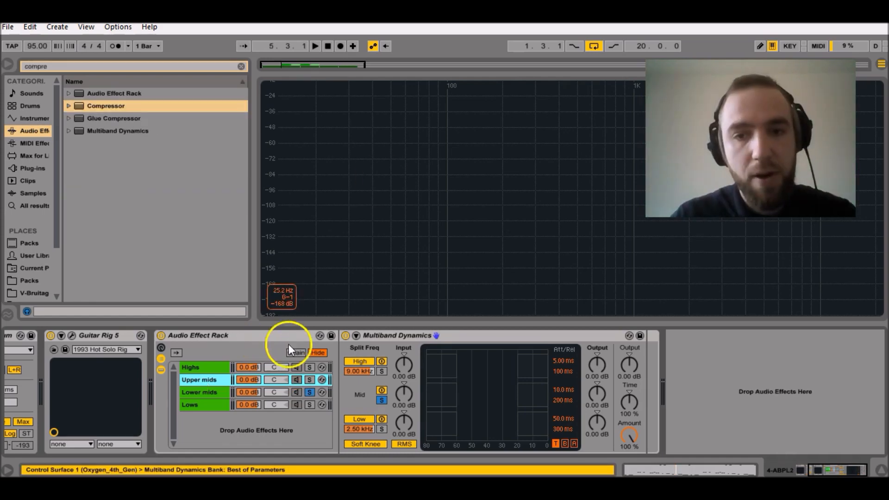
{"action": "left_click_drag", "start_coordinate": [104, 104], "coordinate": [638, 397]}
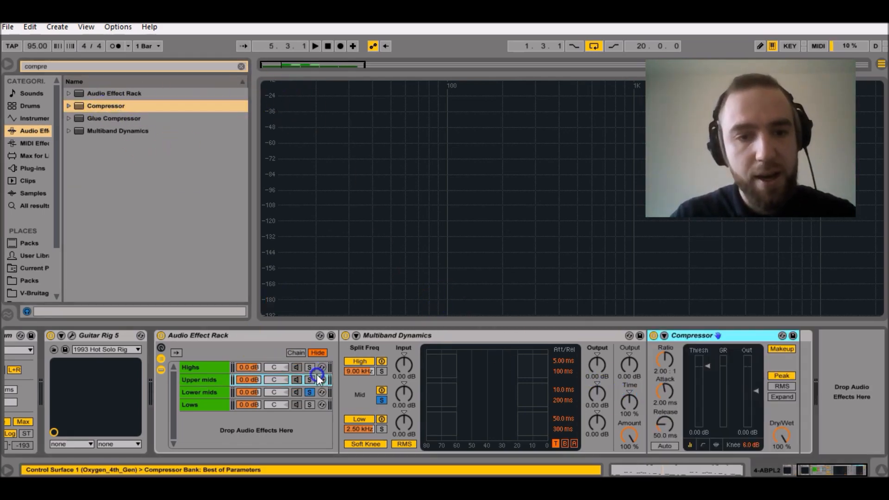
{"action": "left_click", "coordinate": [308, 381]}
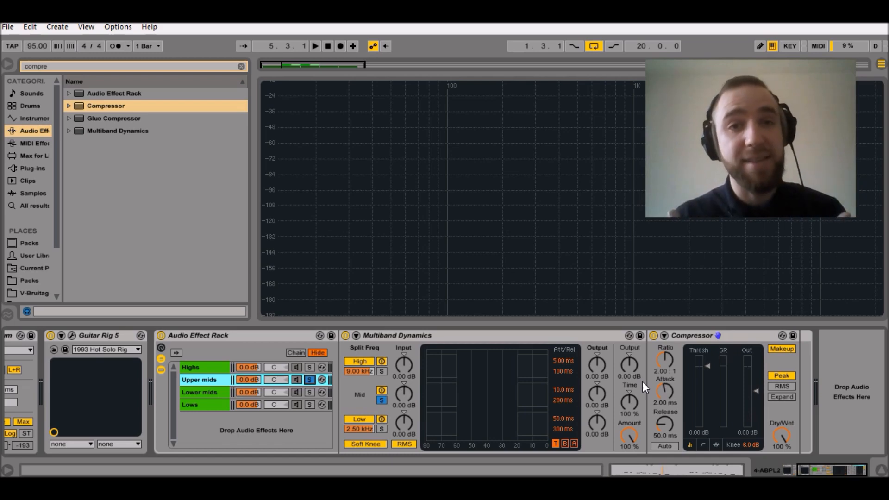
Set the Upper mids chain's Compressor to a ratio of 1.11:1, an attack of 0.03 ms and a release of 7.52 ms.
{"action": "left_click", "coordinate": [665, 360]}
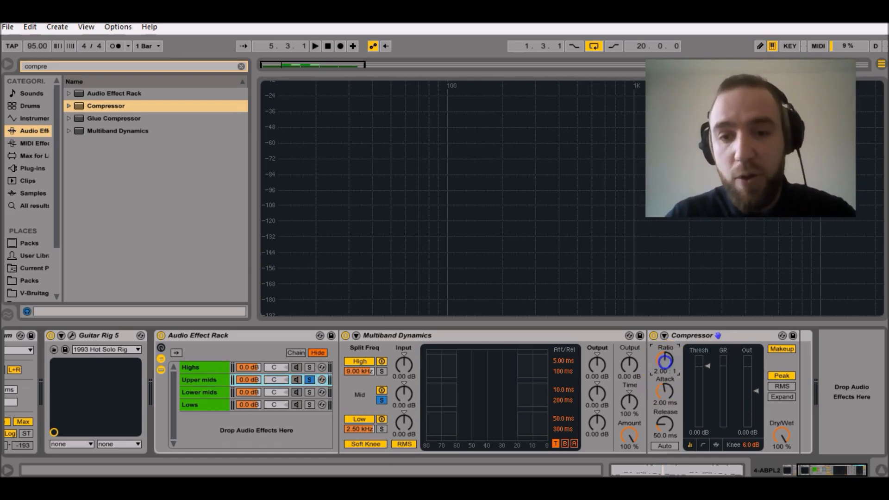
{"action": "left_click_drag", "start_coordinate": [665, 362], "coordinate": [665, 438]}
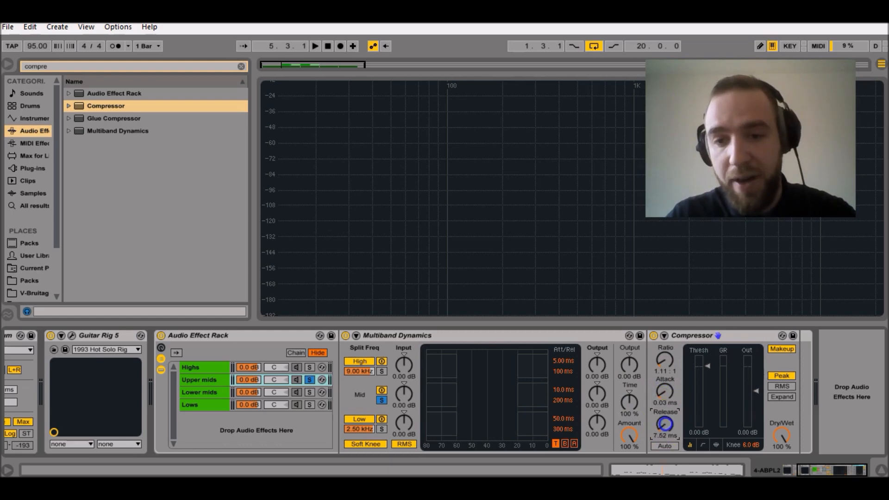
{"action": "left_click", "coordinate": [661, 426]}
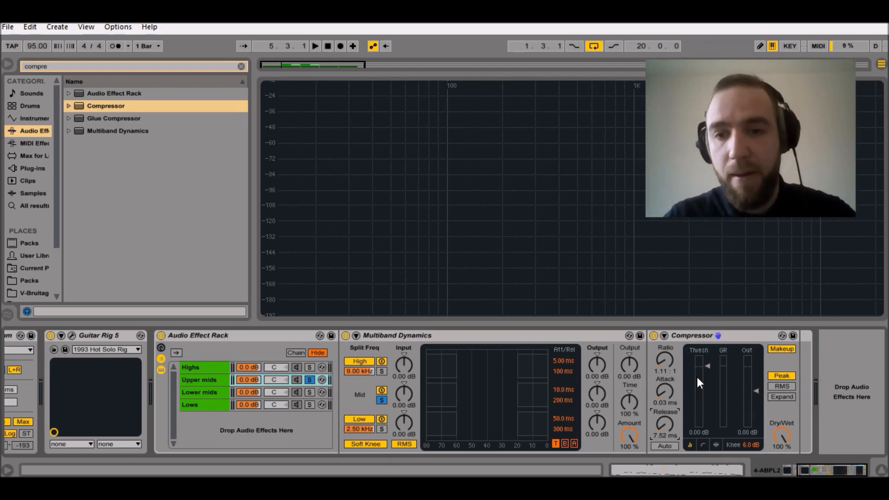
With the track playing, set the Upper mids Compressor's threshold to -27.2 dB and its output to -5.61 dB.
{"action": "key", "text": "space"}
{"action": "mouse_move", "coordinate": [708, 366]}
{"action": "left_mouse_down"}
{"action": "mouse_move", "coordinate": [704, 445]}
{"action": "mouse_move", "coordinate": [704, 365]}
{"action": "mouse_move", "coordinate": [708, 408]}
{"action": "left_mouse_up"}
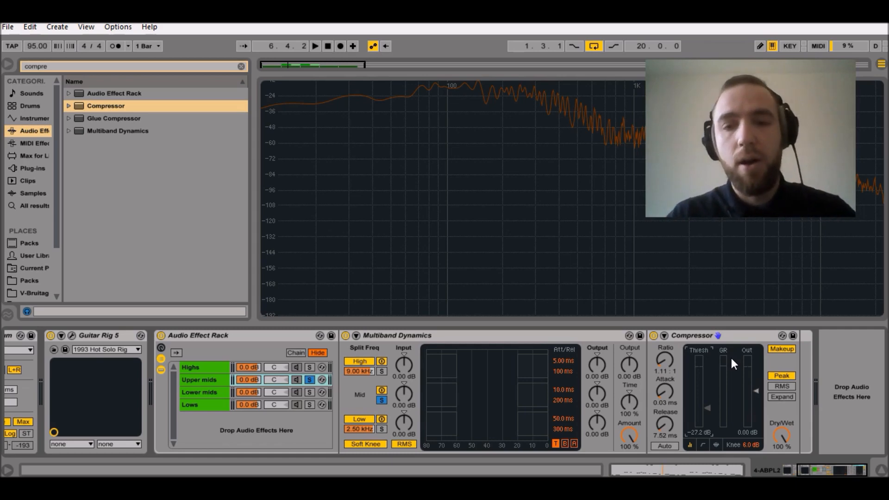
{"action": "left_click", "coordinate": [757, 391]}
{"action": "left_click_drag", "start_coordinate": [757, 391], "coordinate": [753, 392]}
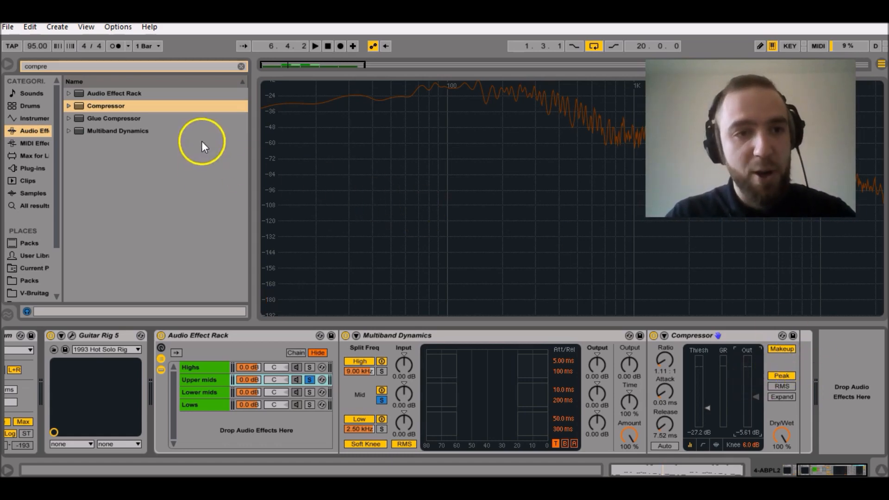
Search the audio effects for "warm up" and insert the Warm Up Highs Saturator preset between Multiband Dynamics and the Compressor.
{"action": "left_click", "coordinate": [54, 66]}
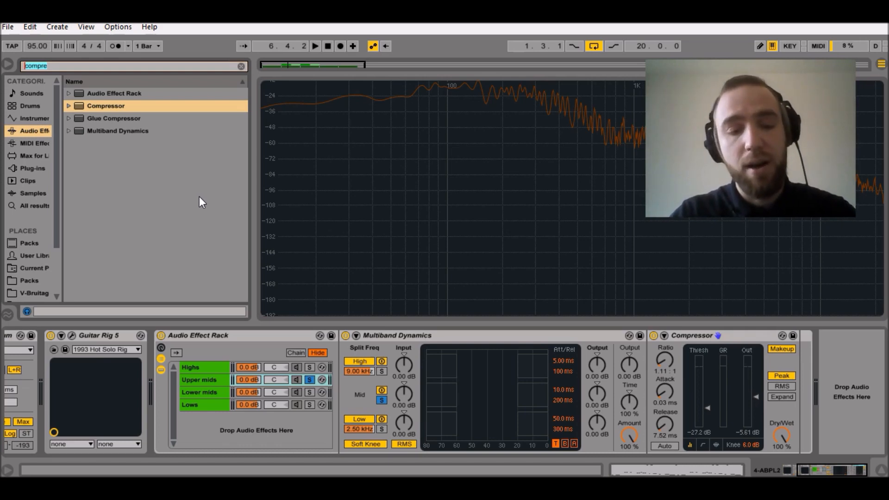
{"action": "type", "text": "warmu"}
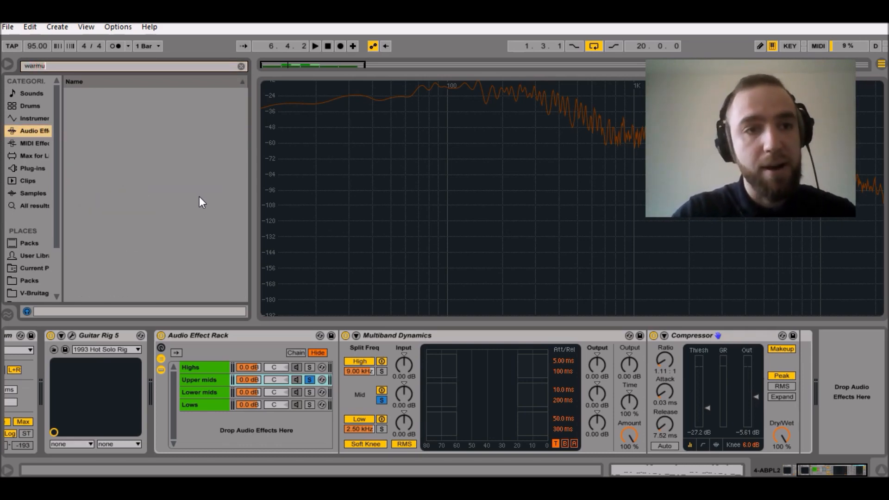
{"action": "key", "text": "BackSpace"}
{"action": "type", "text": "up"}
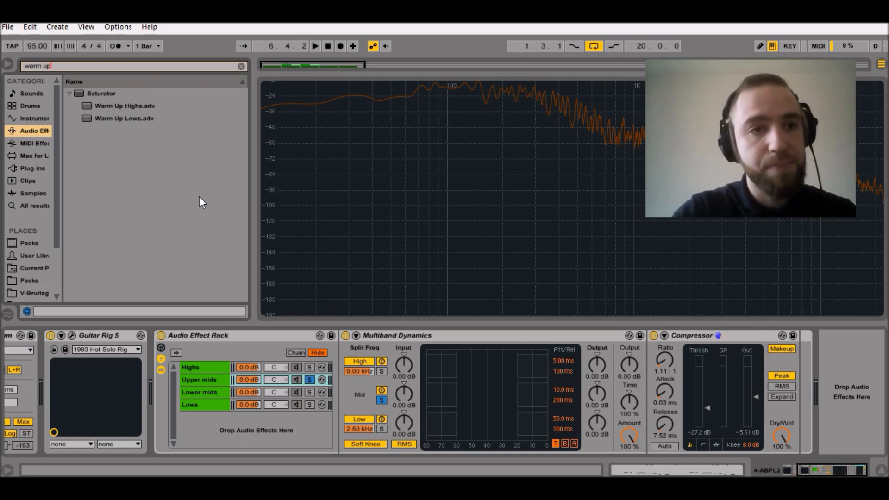
{"action": "left_click", "coordinate": [101, 94]}
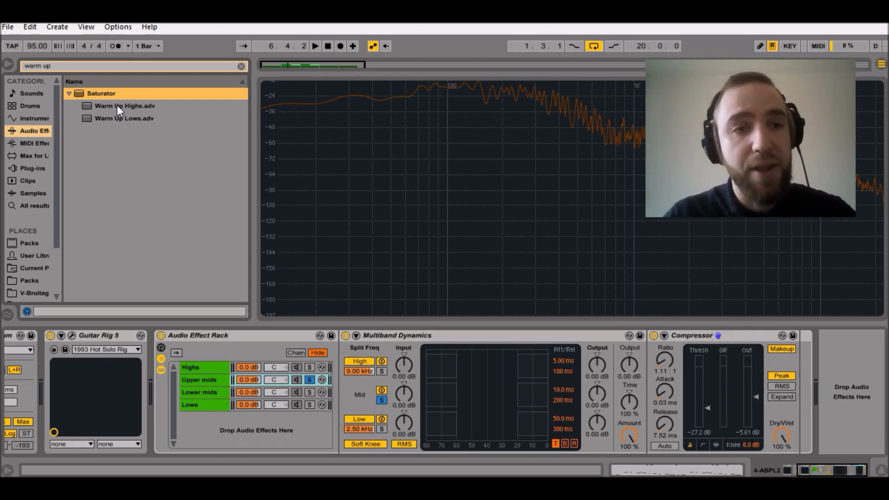
{"action": "left_click_drag", "start_coordinate": [117, 105], "coordinate": [645, 362]}
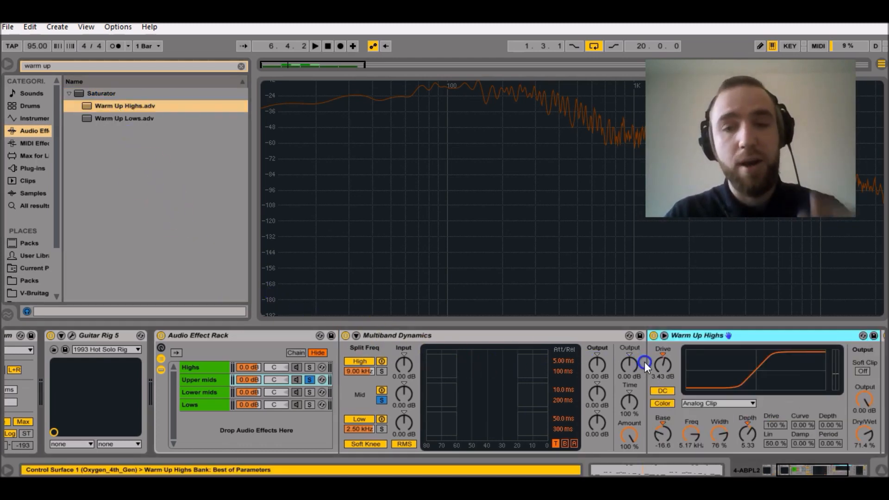
Audition the Warm Up Highs Saturator during playback by switching it off and on, and set its drive to 2.29 dB.
{"action": "left_click_drag", "start_coordinate": [800, 465], "coordinate": [824, 465]}
{"action": "left_click", "coordinate": [705, 361]}
{"action": "left_click", "coordinate": [540, 334]}
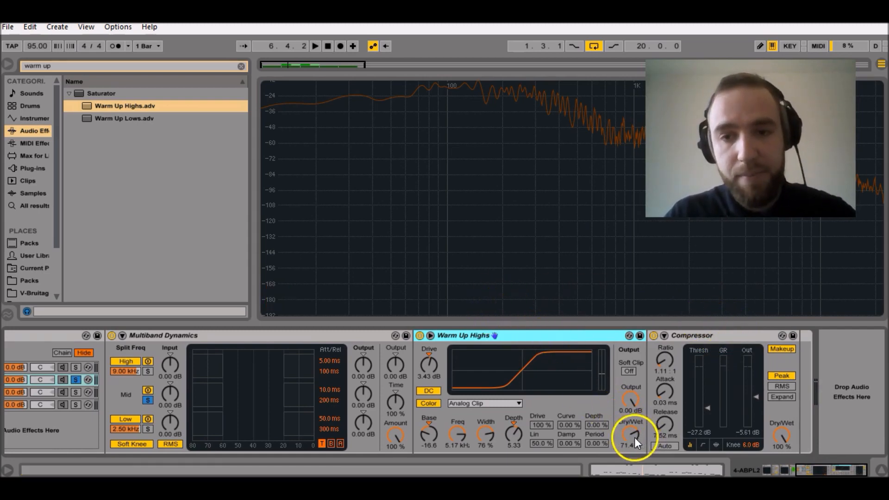
{"action": "key", "text": "space"}
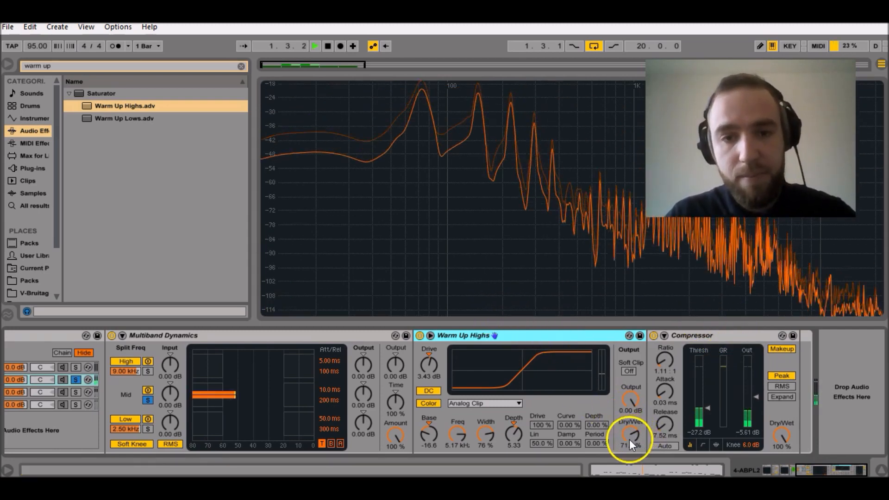
{"action": "left_click", "coordinate": [419, 335]}
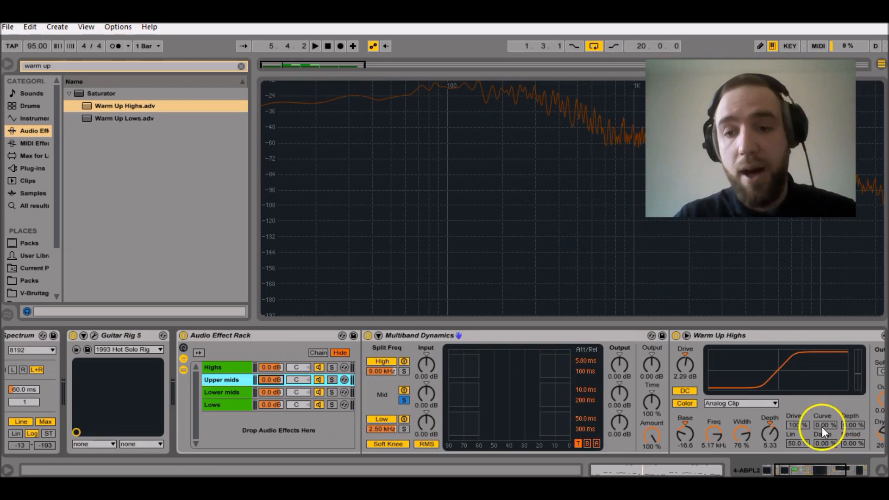
Examine the Highs chain's Multiband Dynamics split frequencies and compare its devices with the Upper mids chain.
{"action": "left_click", "coordinate": [237, 366]}
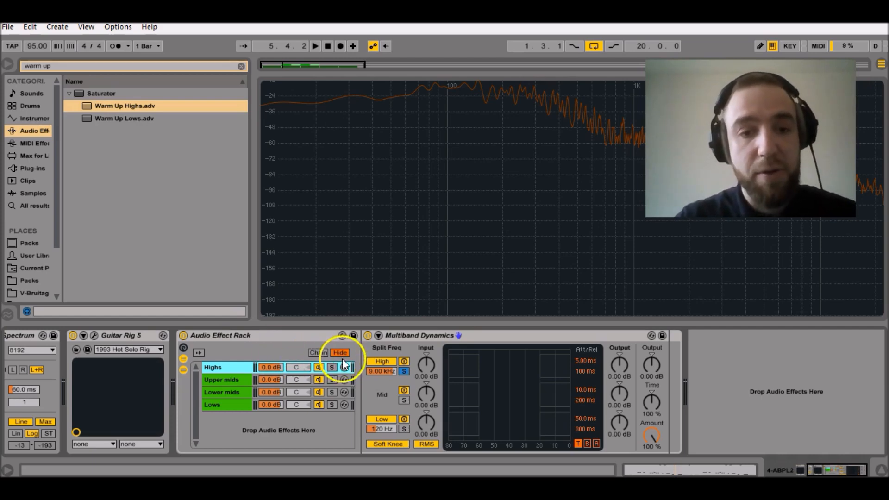
{"action": "left_click", "coordinate": [382, 373]}
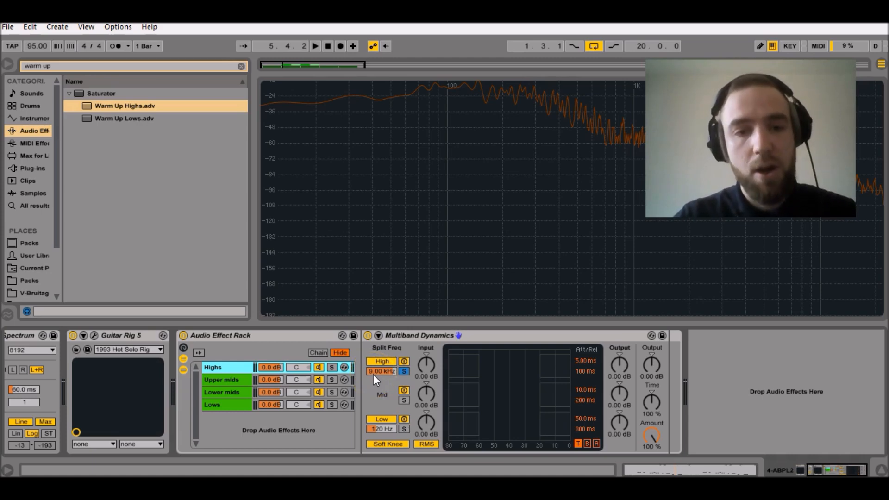
{"action": "left_click", "coordinate": [387, 386]}
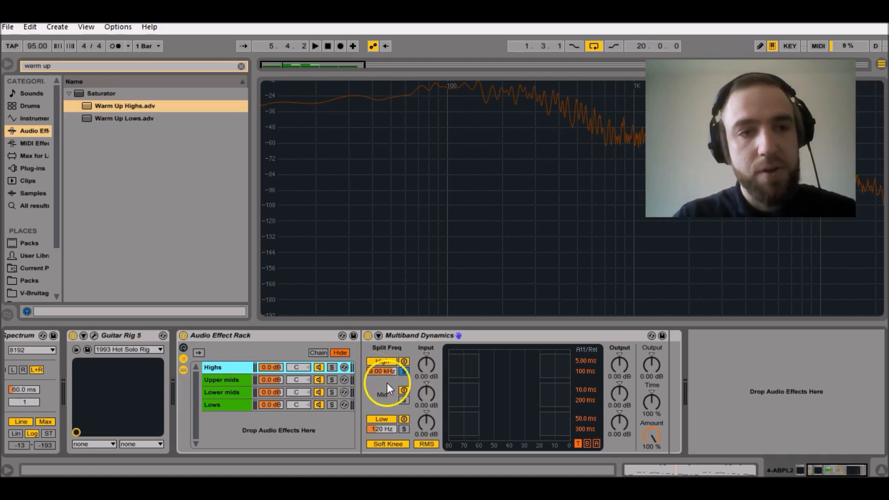
{"action": "left_click", "coordinate": [238, 379]}
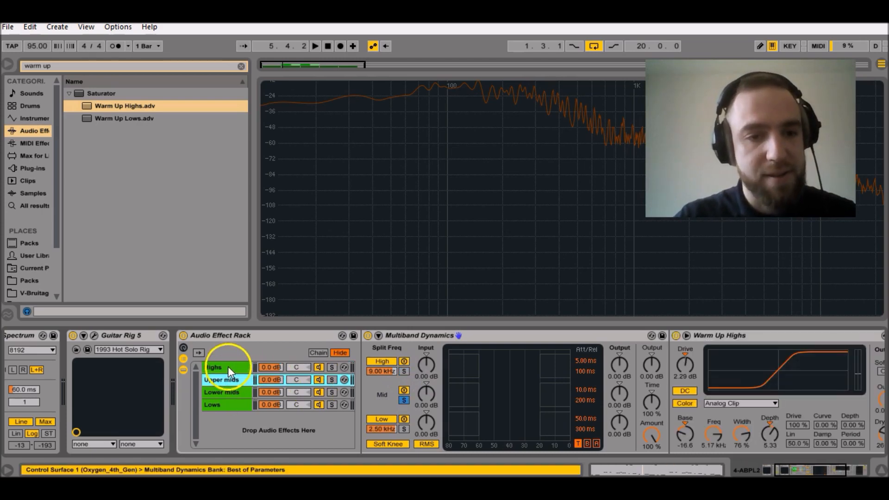
{"action": "left_click", "coordinate": [228, 367]}
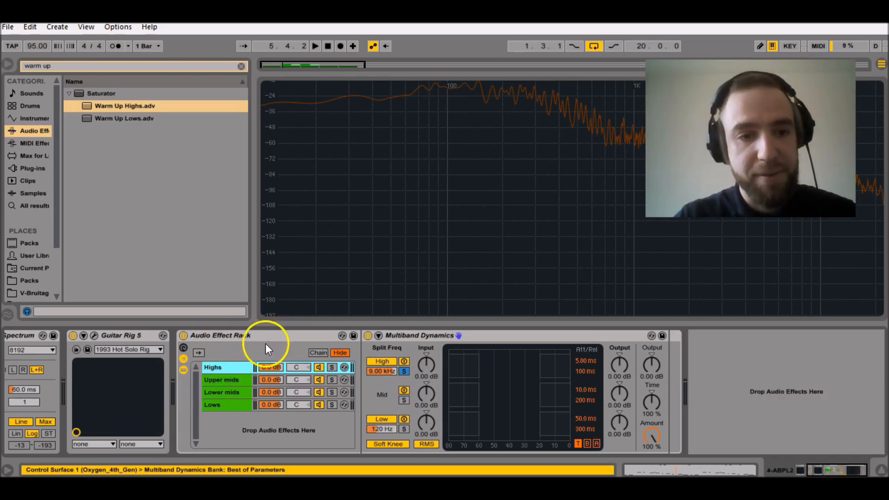
Play the track and compare the bass with the whole Audio Effect Rack bypassed and active.
{"action": "left_click", "coordinate": [182, 335]}
{"action": "key", "text": "space"}
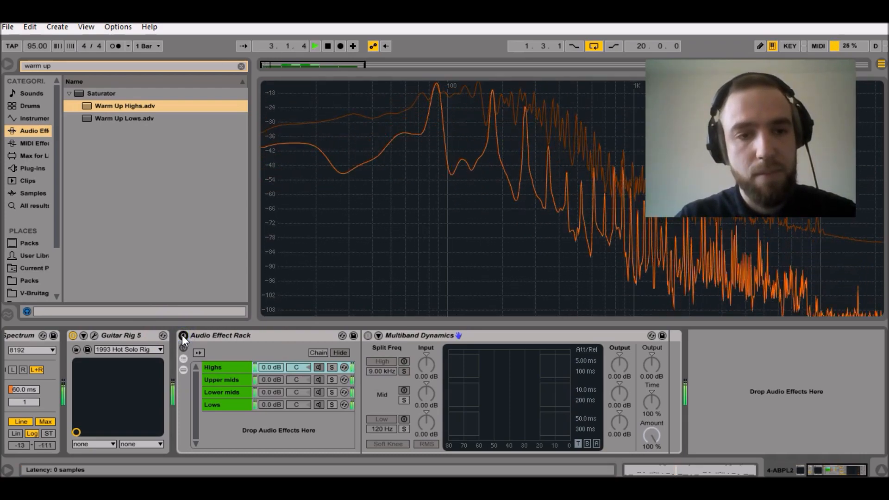
{"action": "left_click", "coordinate": [182, 336]}
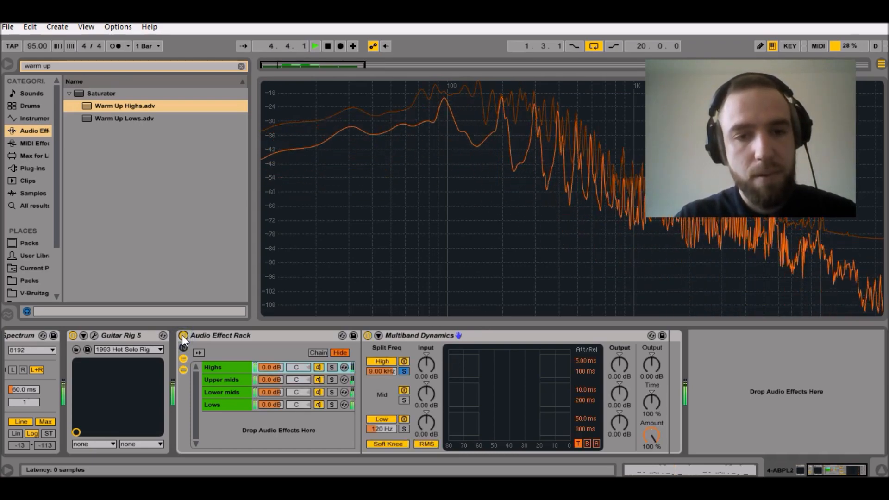
{"action": "left_click", "coordinate": [183, 336]}
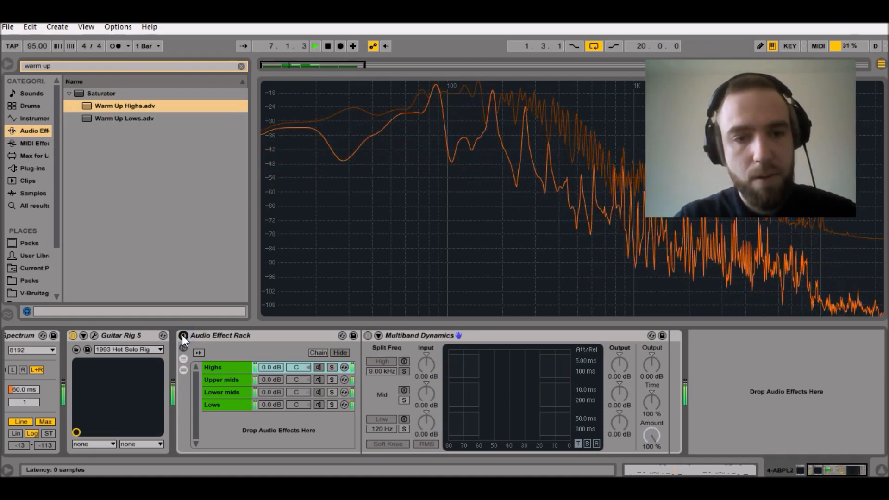
{"action": "left_click", "coordinate": [183, 335]}
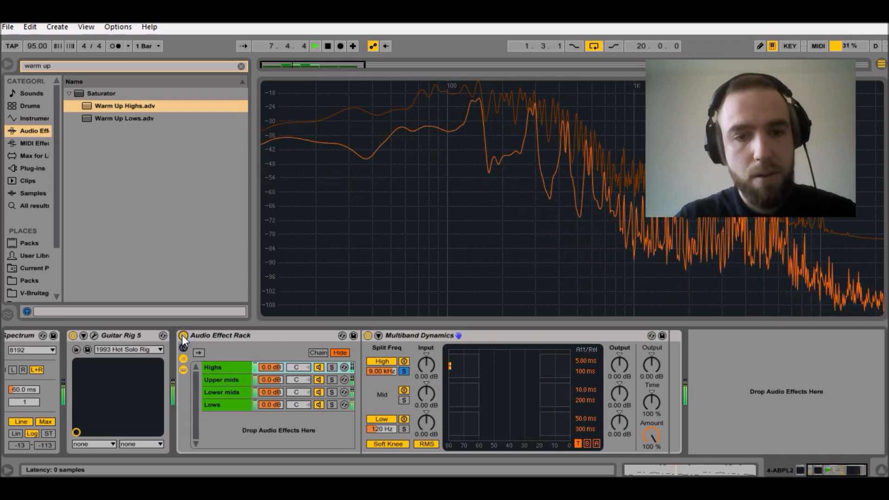